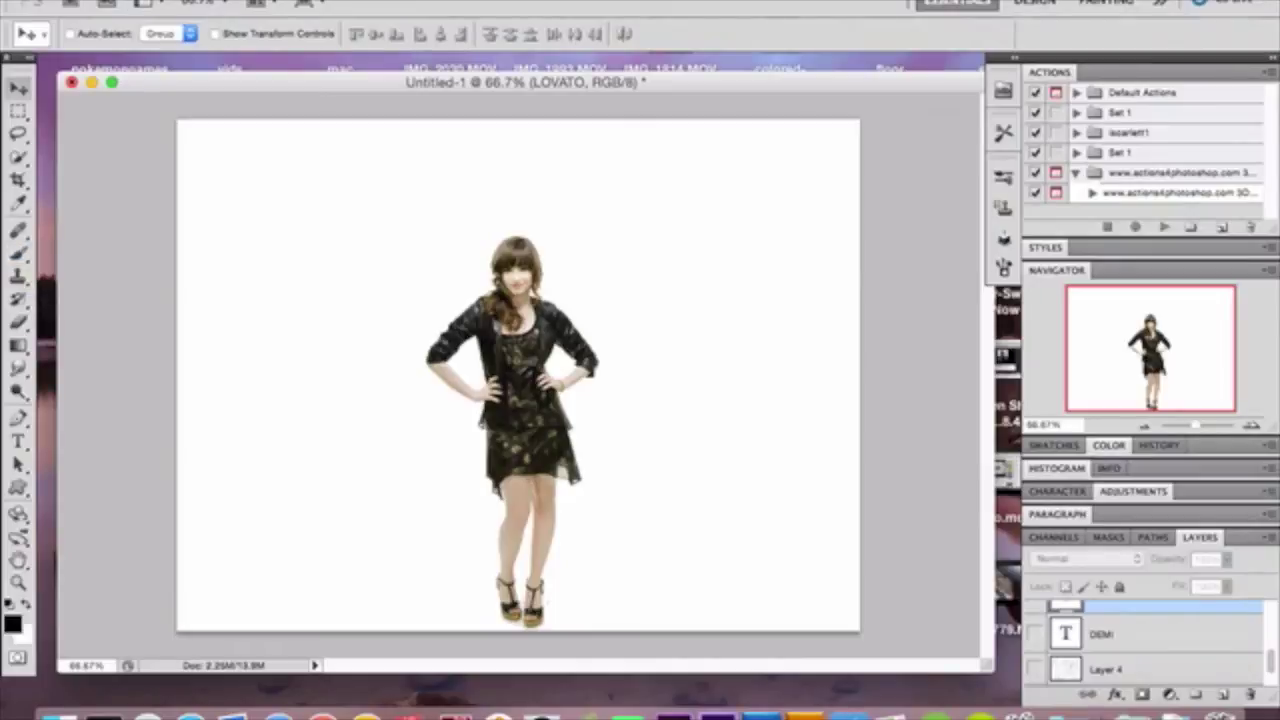
Check the canvas dimensions in pixels in Canvas Size without changing them
click(248, 1)
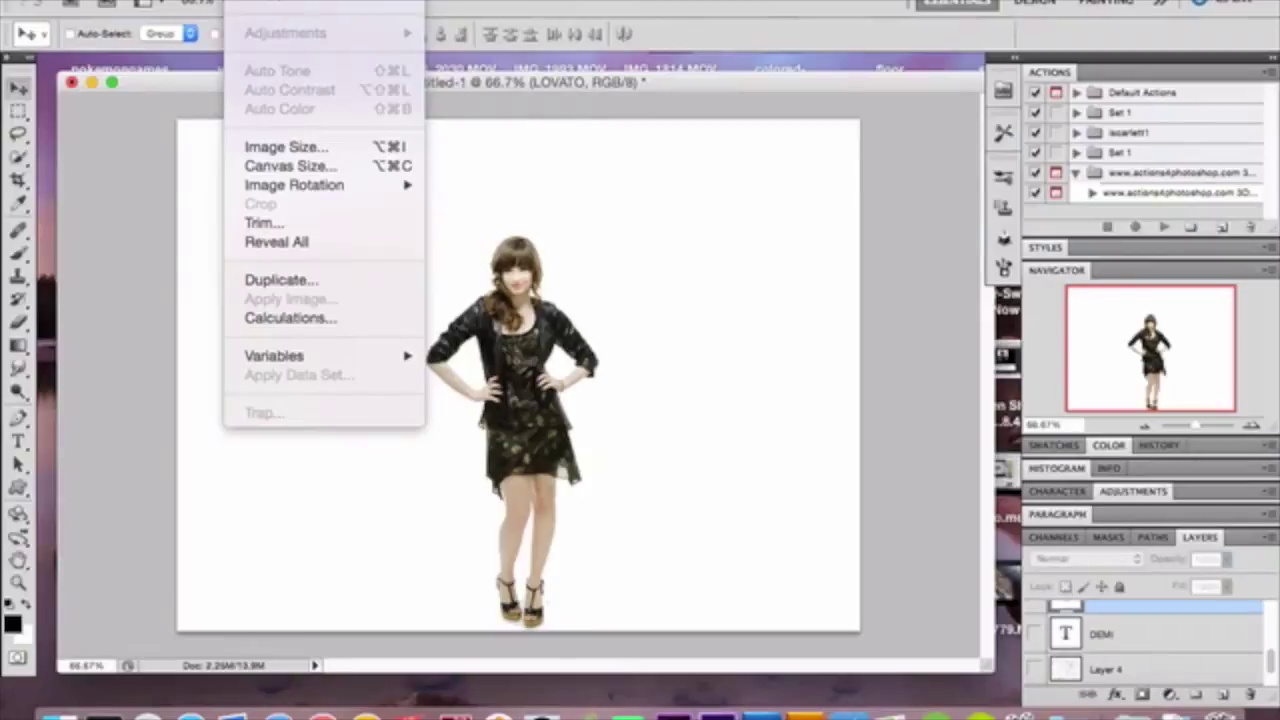
click(300, 168)
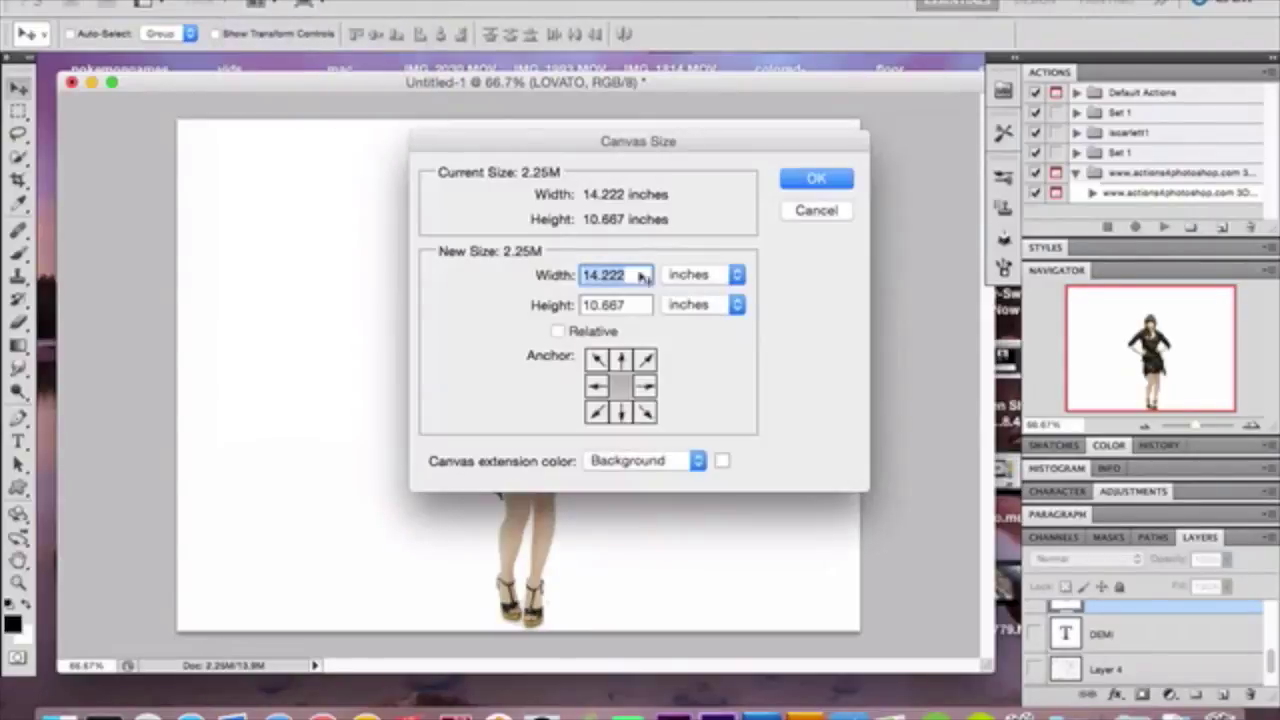
click(736, 275)
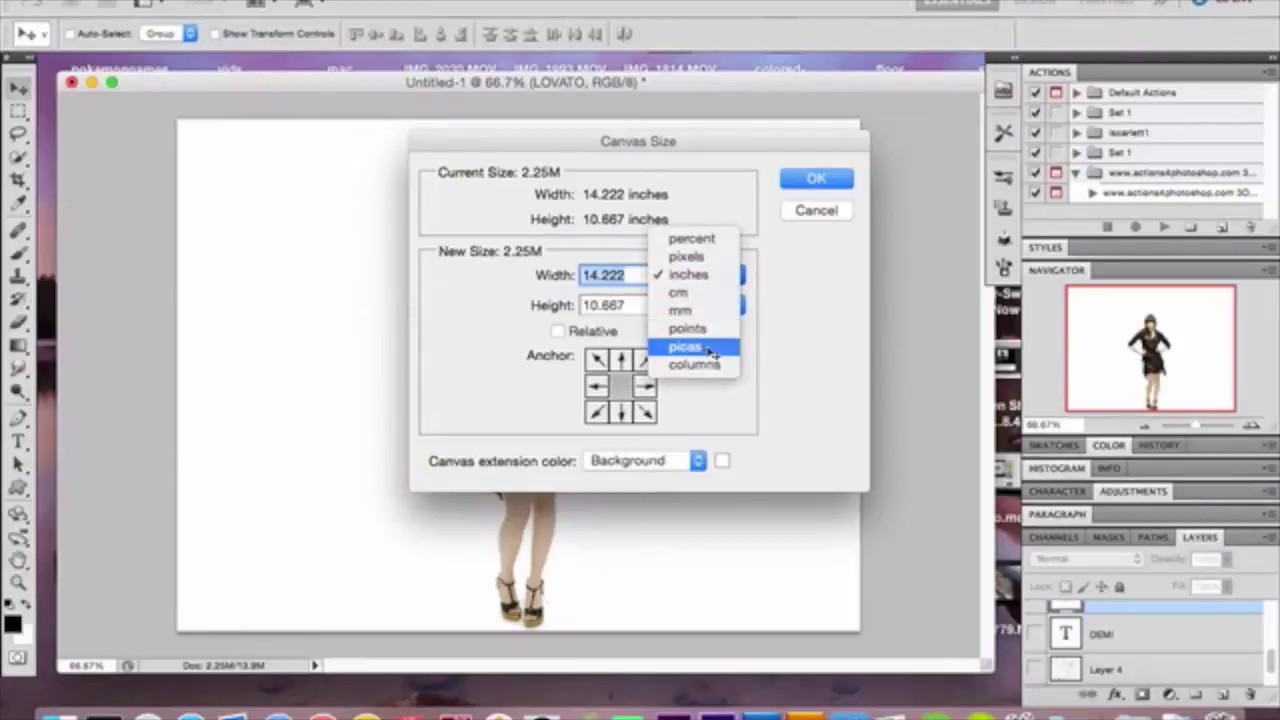
click(690, 257)
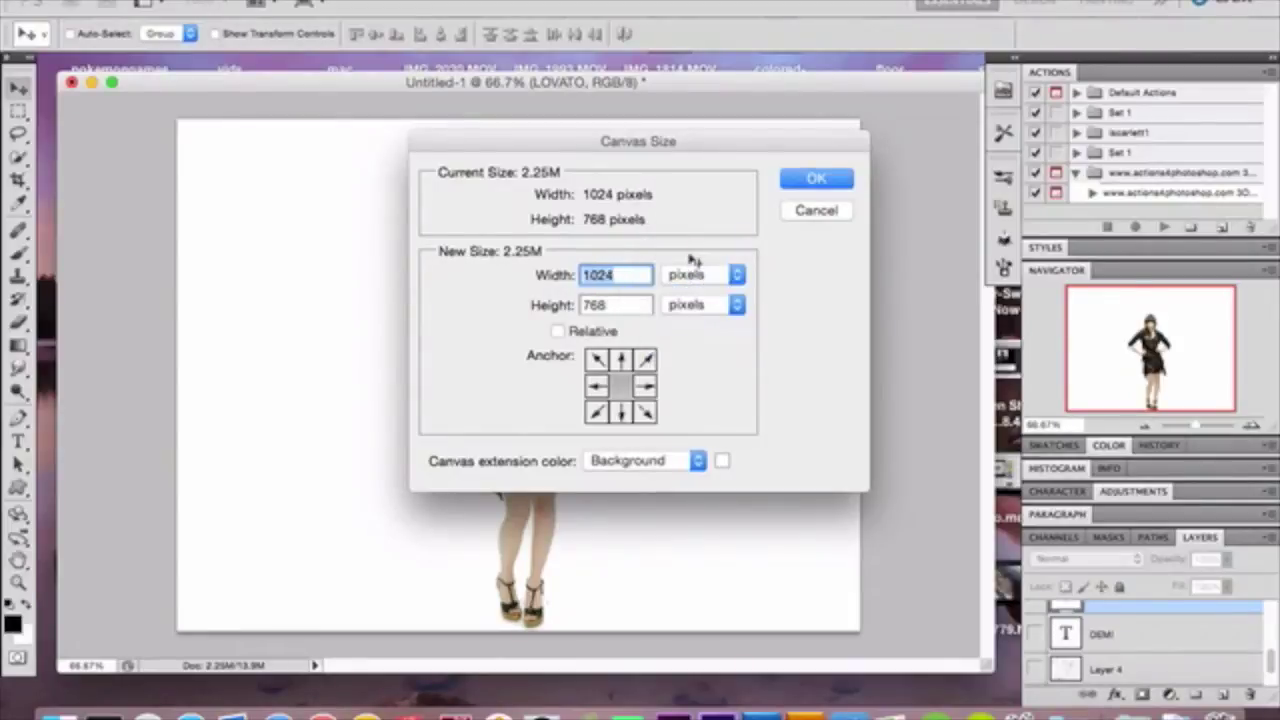
click(808, 216)
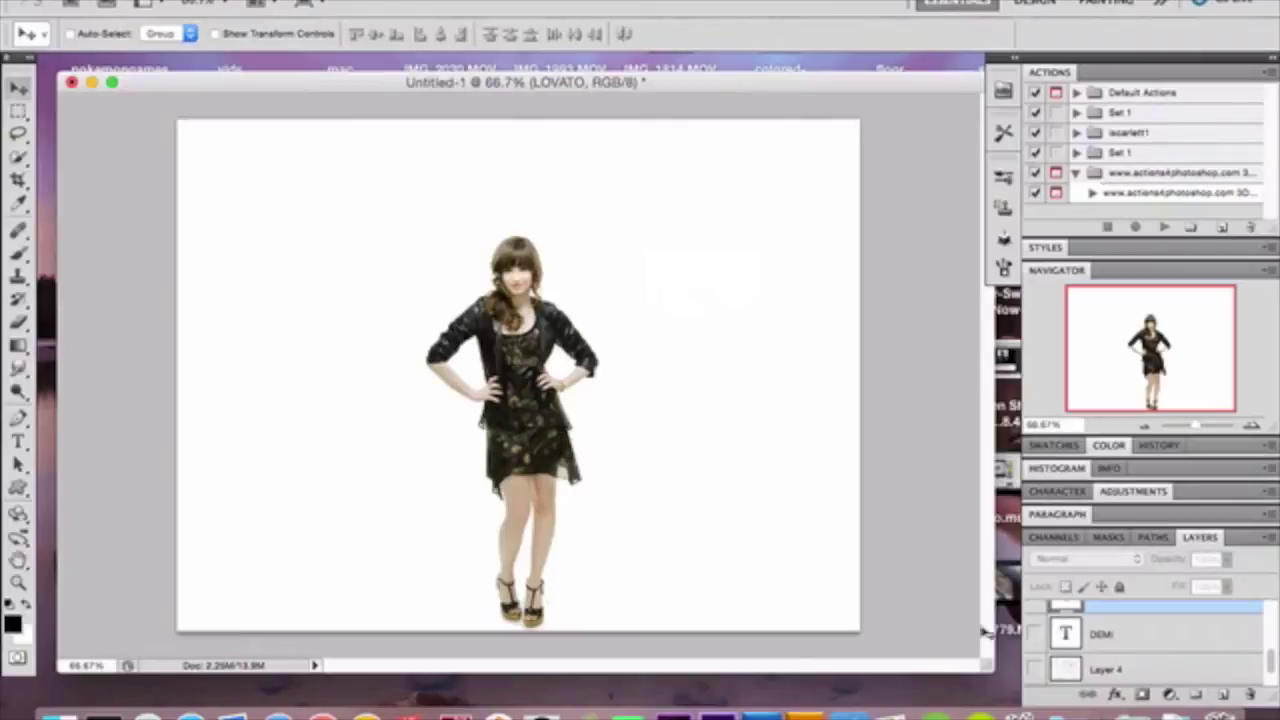
Duplicate Layer 1, the layer that holds the cut-out figure
scroll(1127, 661, up, 1)
scroll(1127, 661, up, 2)
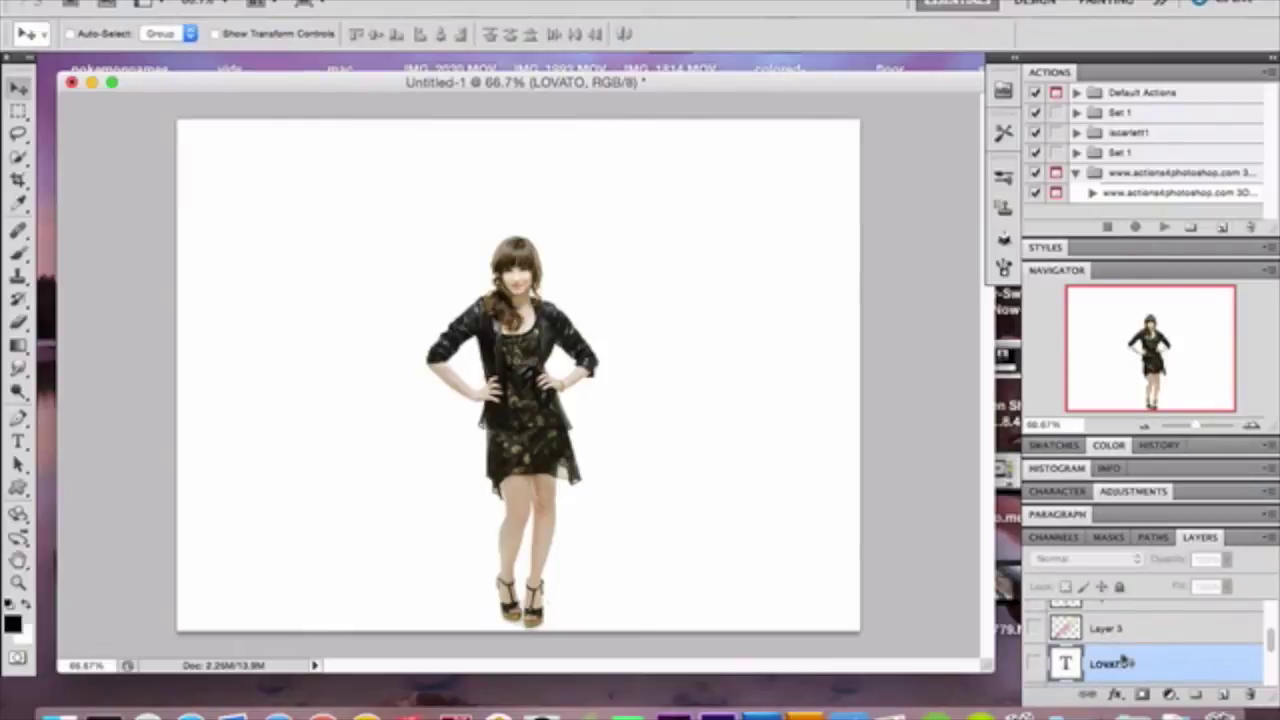
scroll(1127, 661, down, 3)
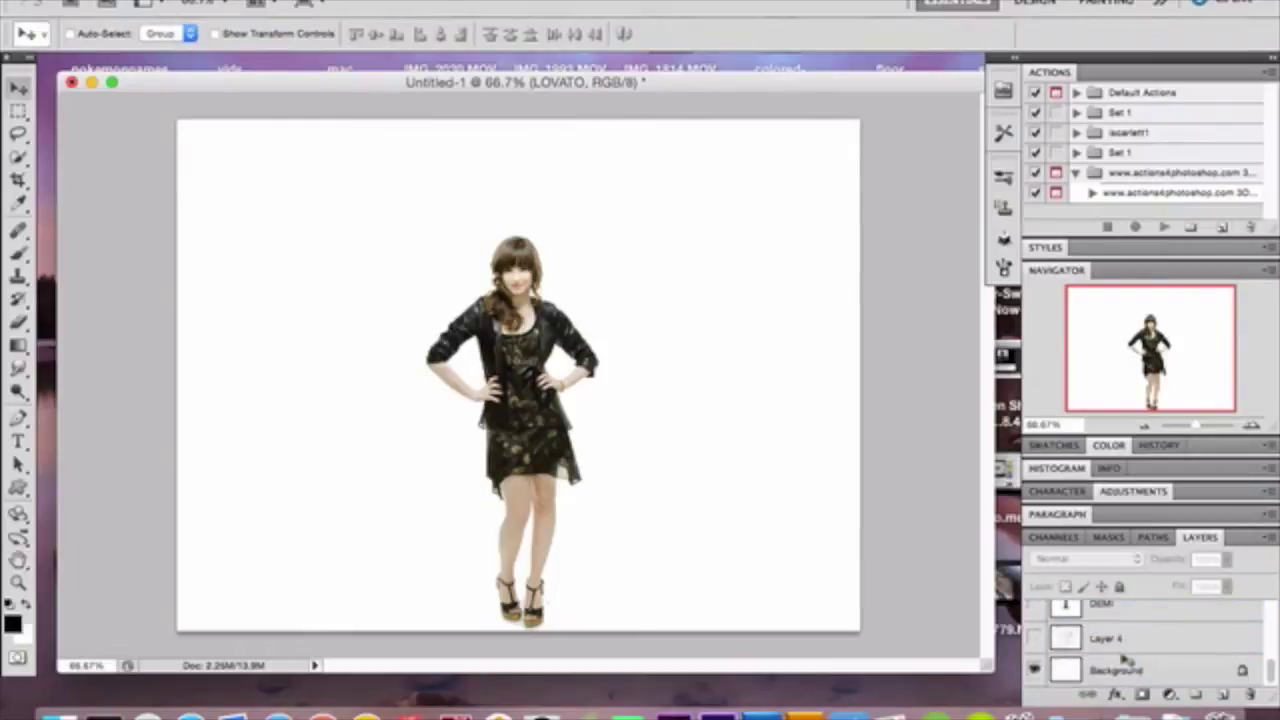
scroll(1127, 661, up, 8)
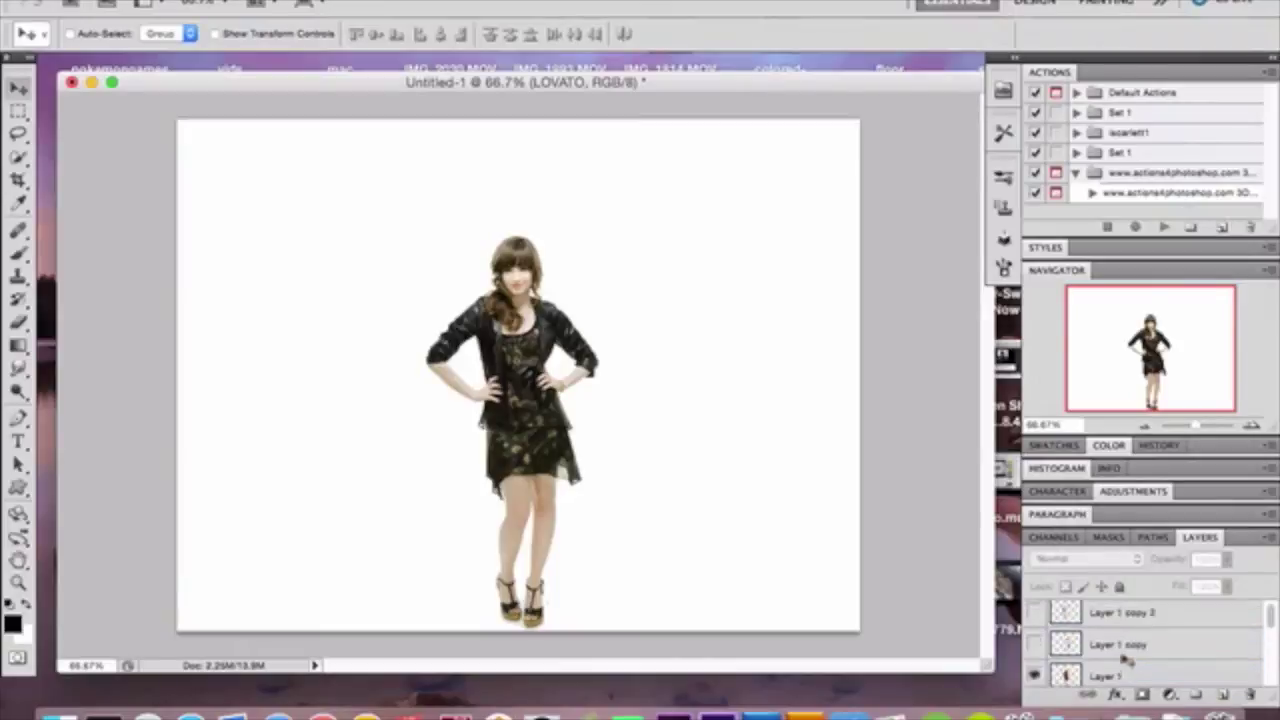
click(1127, 675)
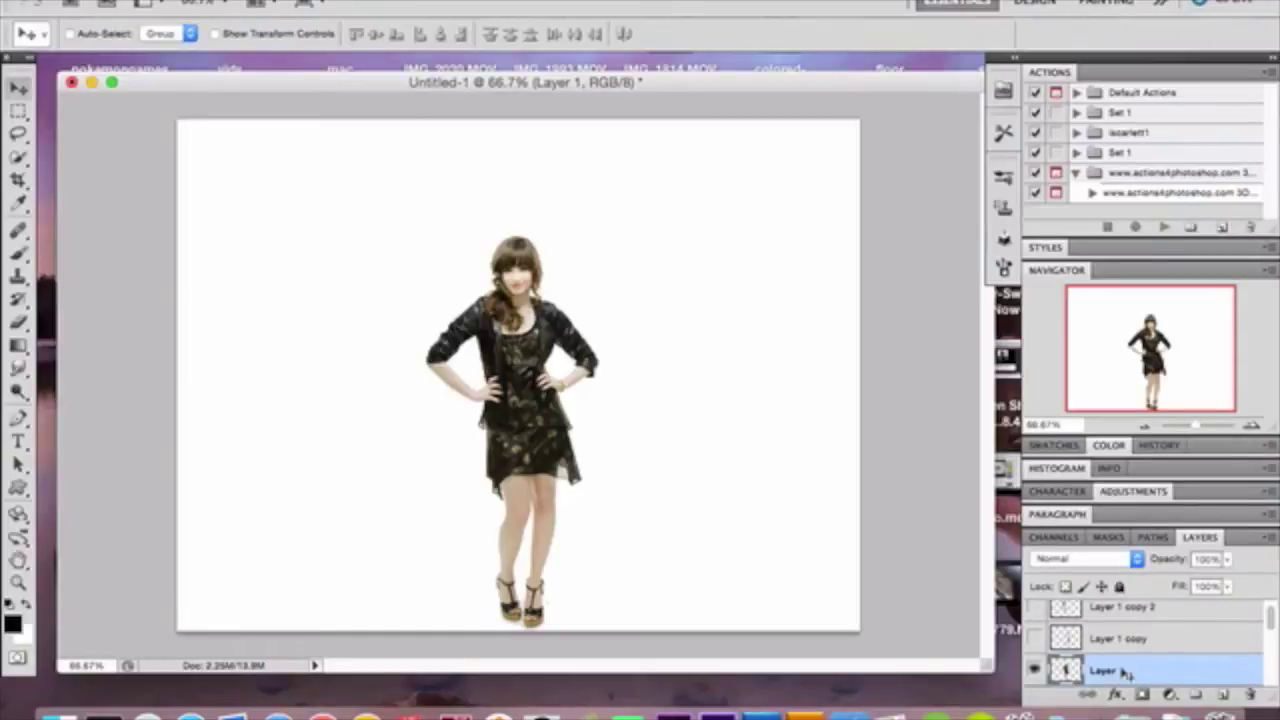
key(super+j)
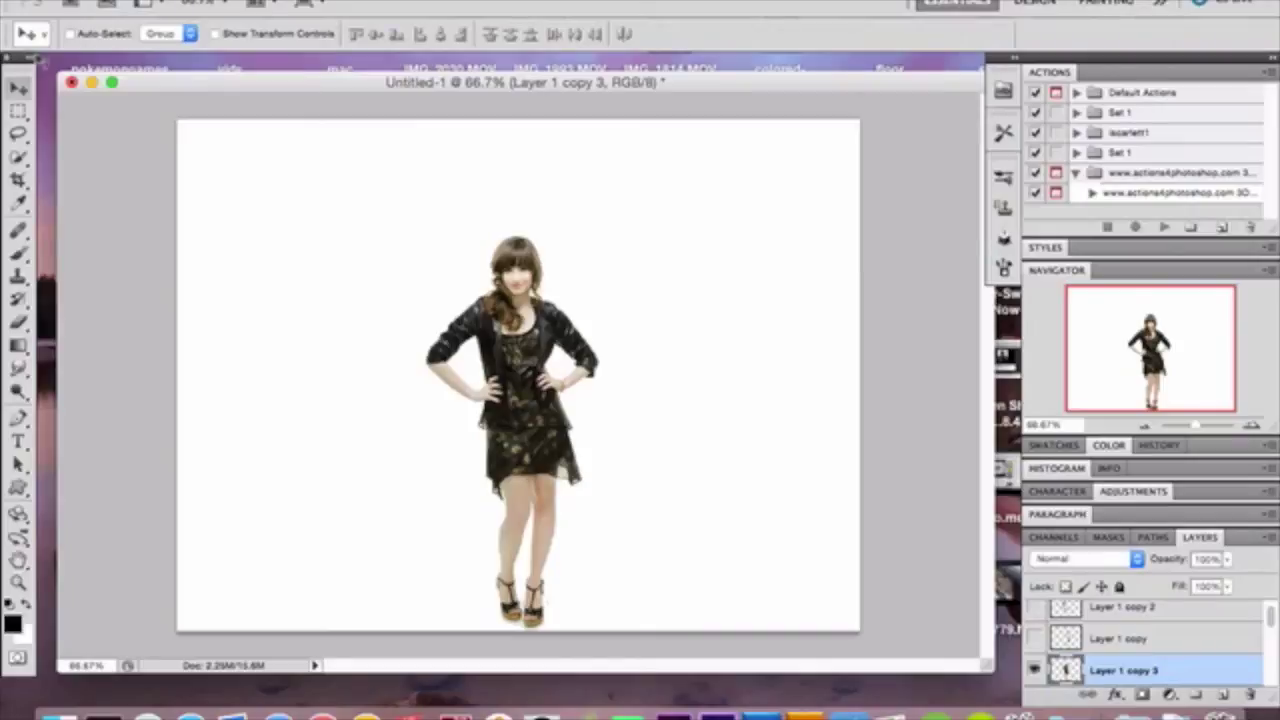
Free-transform the duplicated figure, shifting it about 48 px horizontally to the right of the original, and apply the transform
key(ctrl+t)
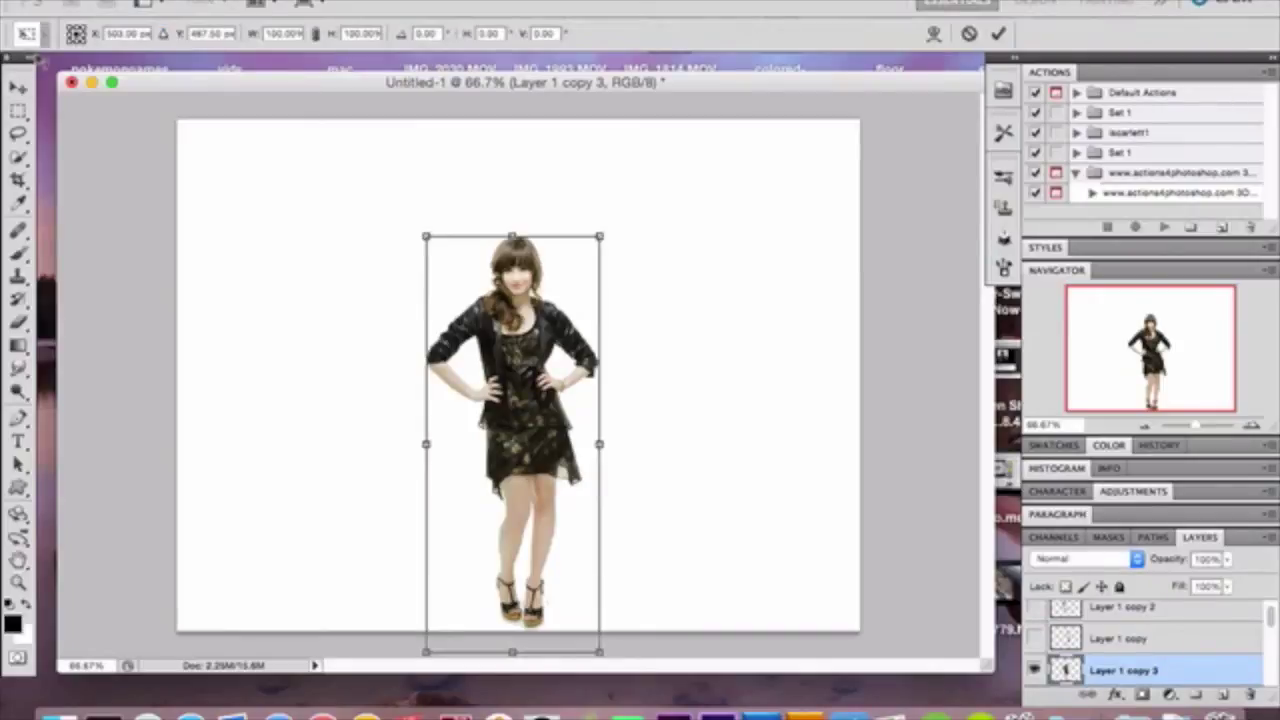
key(Right)
key(Right)
key(Right)
key(Right)
key(Right)
key(Right)
key(Right)
key(Right)
key(Right)
key(Right)
key(Right)
key(Right)
key(Right)
key(Right)
key(Right)
key(Right)
key(Right)
key(Right)
key(Right)
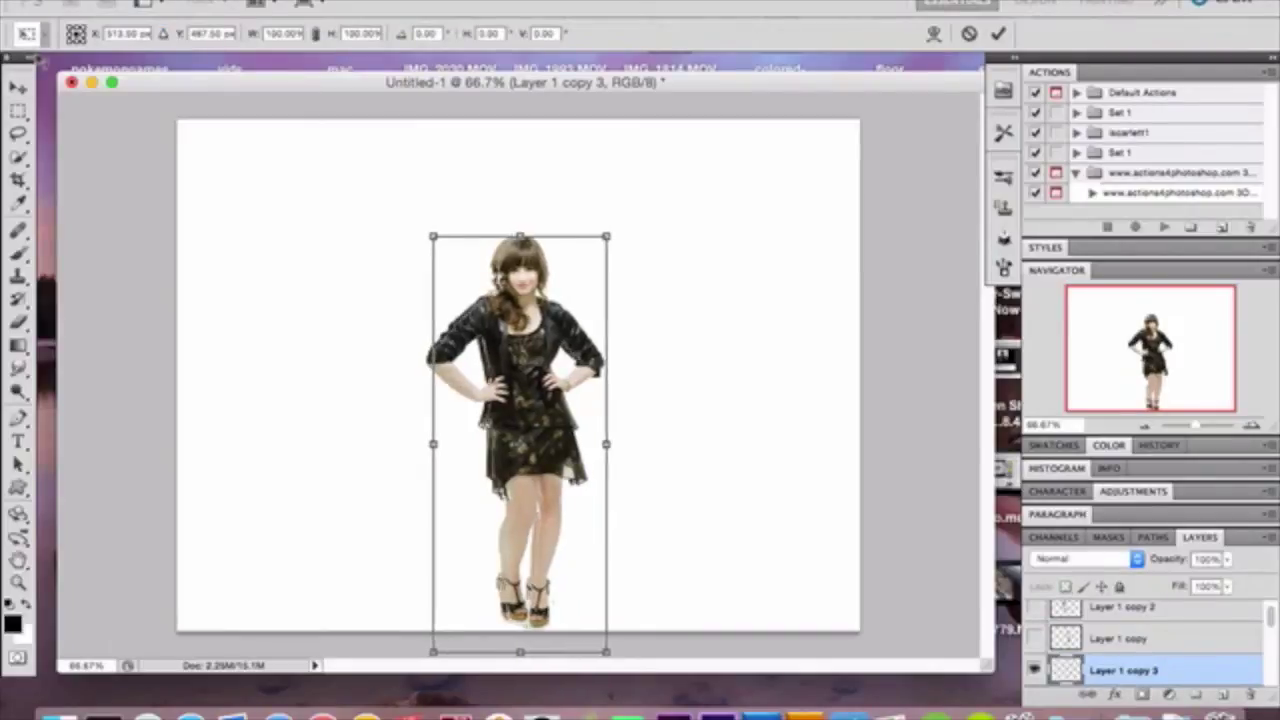
key(Right)
key(Right)
key(Right)
key(Right)
key(Right)
key(Right)
key(Right)
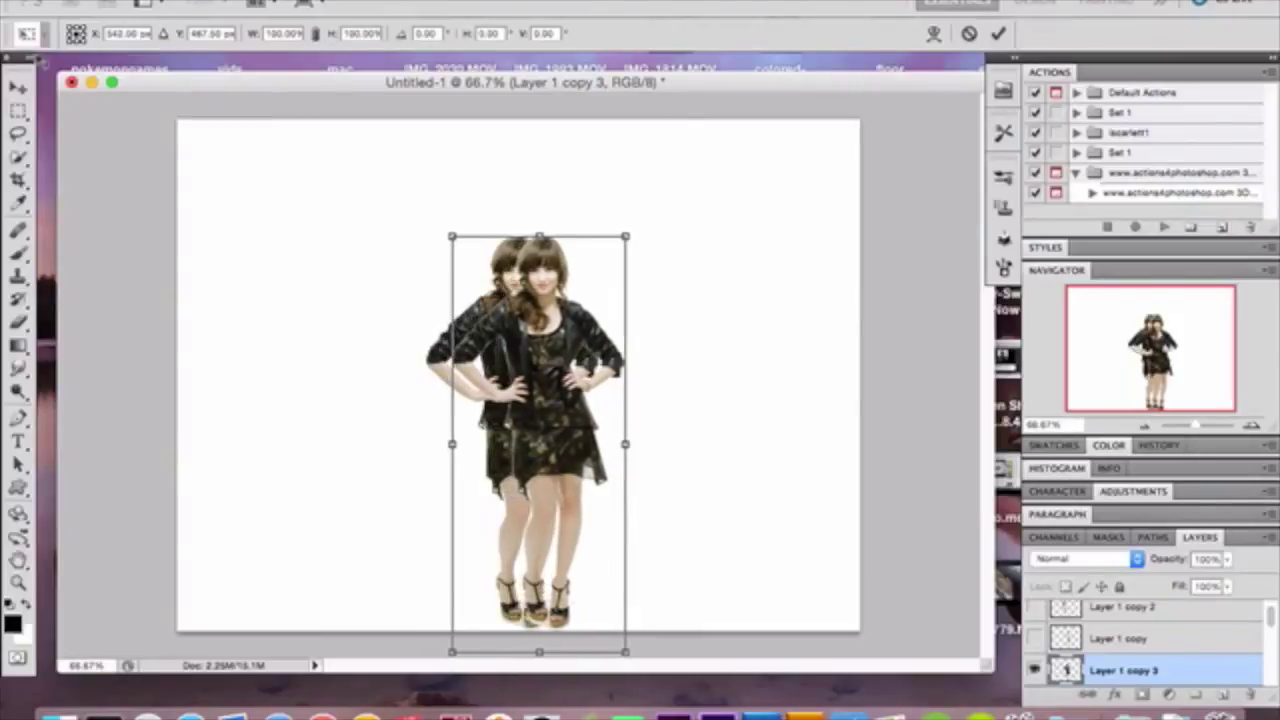
key(Right)
key(Right)
key(Right)
key(Right)
key(Right)
key(Right)
key(Right)
key(Right)
key(Right)
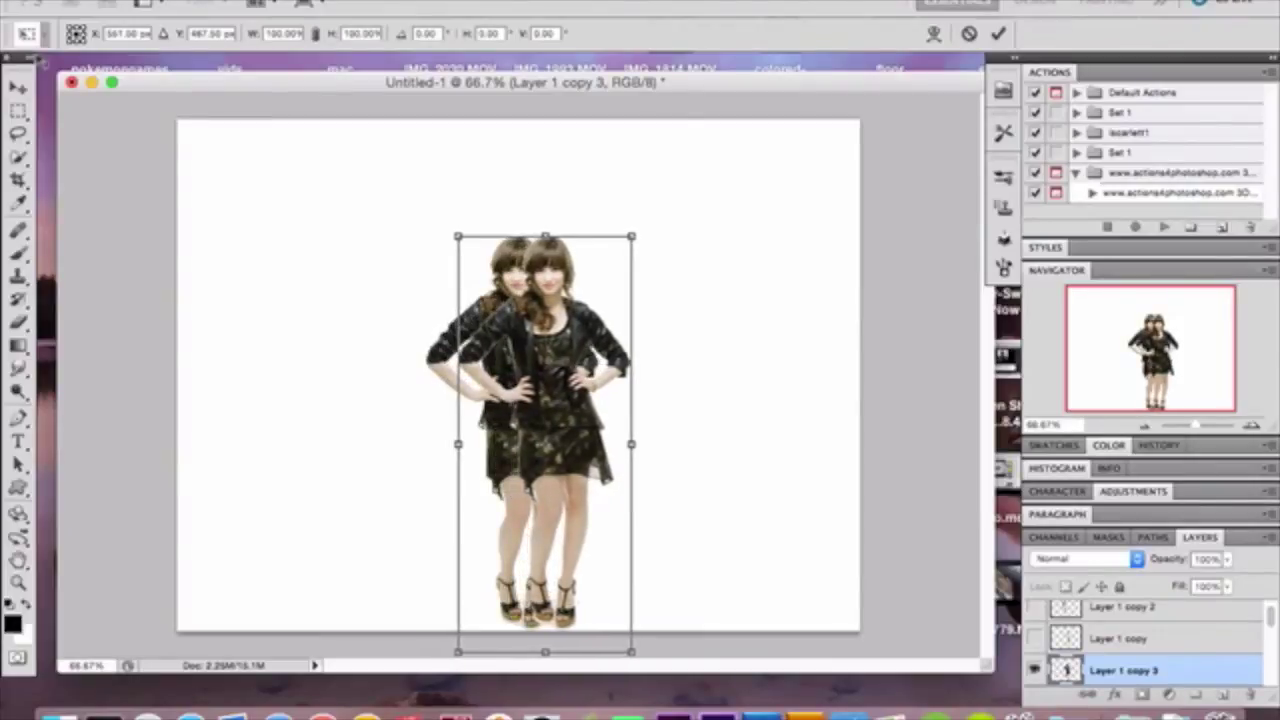
key(Return)
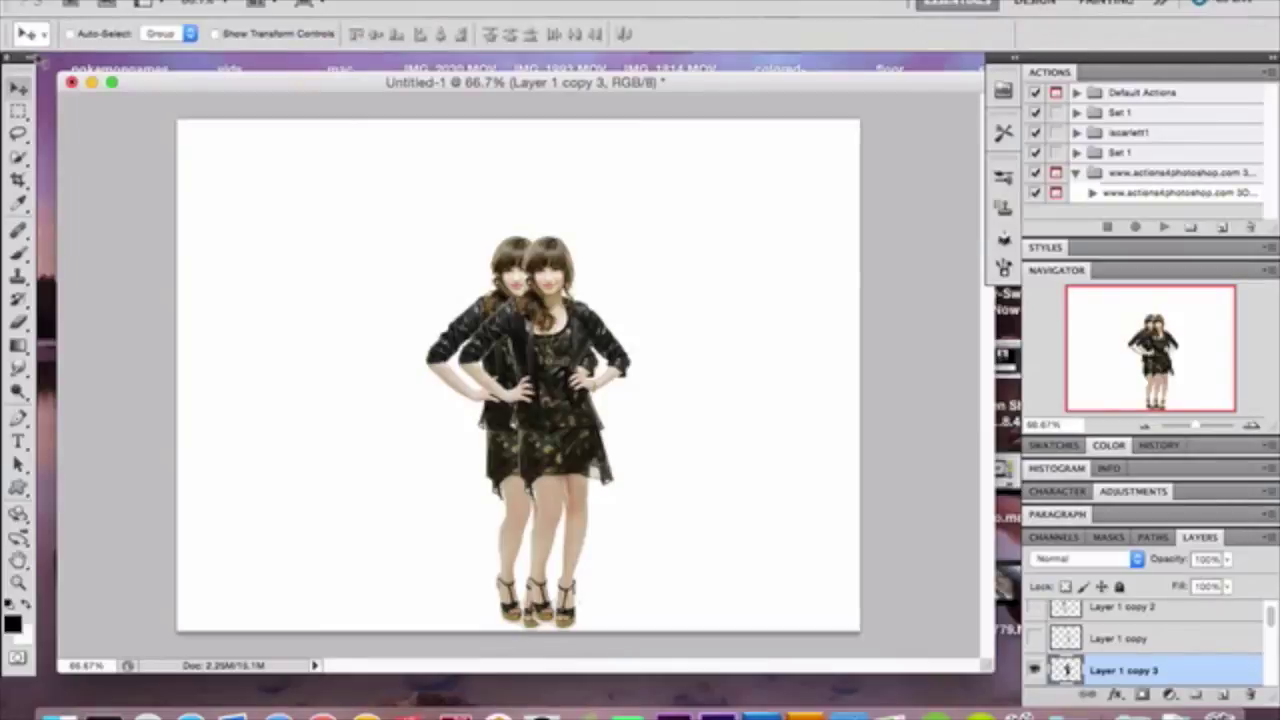
Set up the Eraser tool with the 63 px Watercolor Loaded Wet Flat Tip brush
click(19, 322)
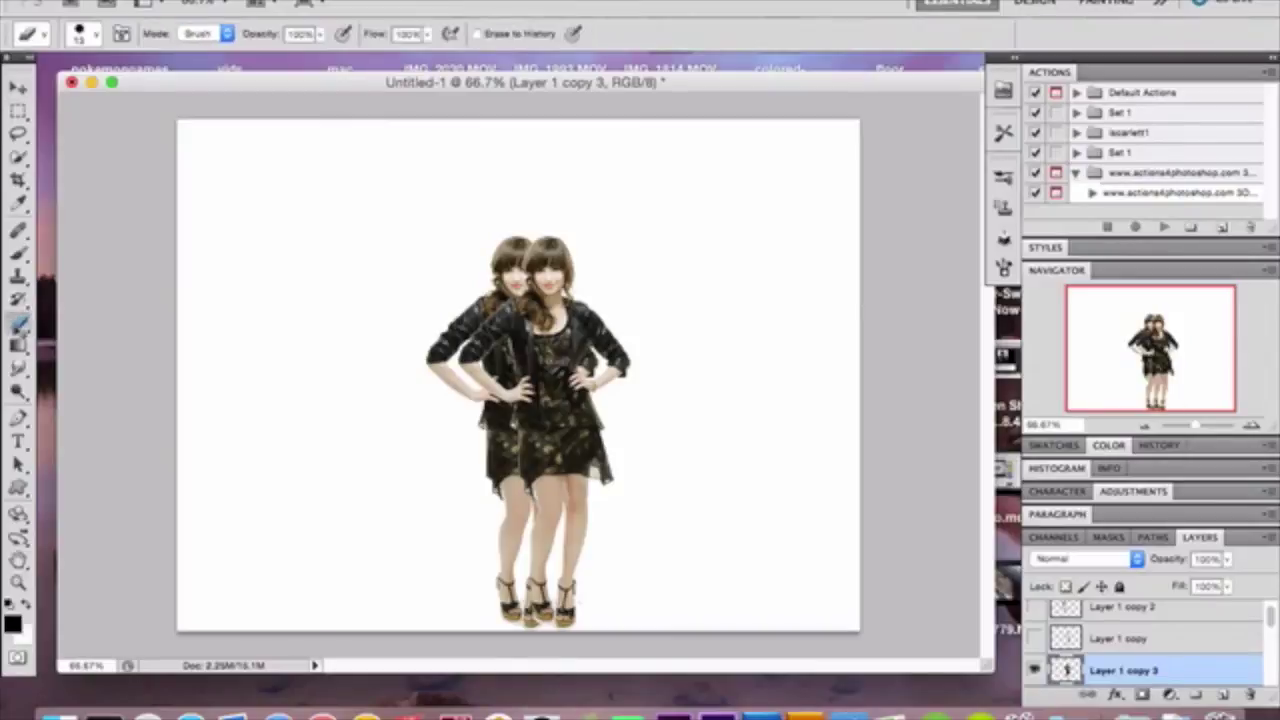
click(89, 40)
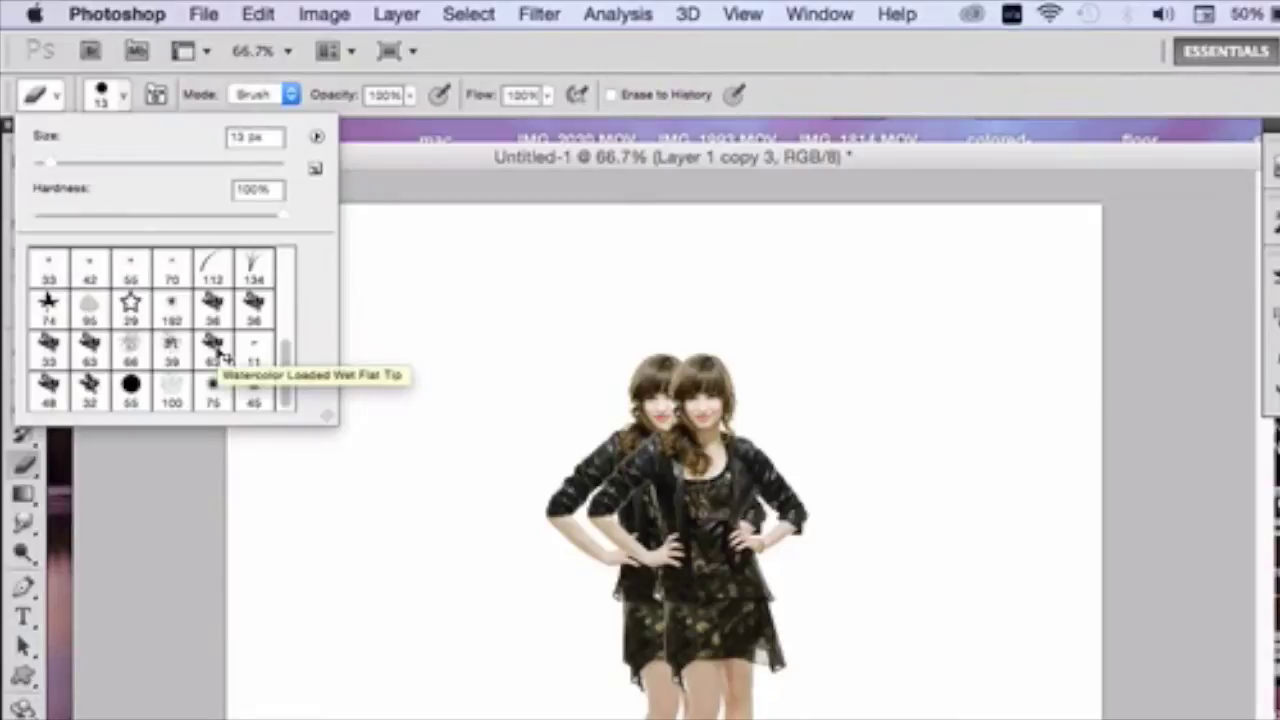
click(216, 352)
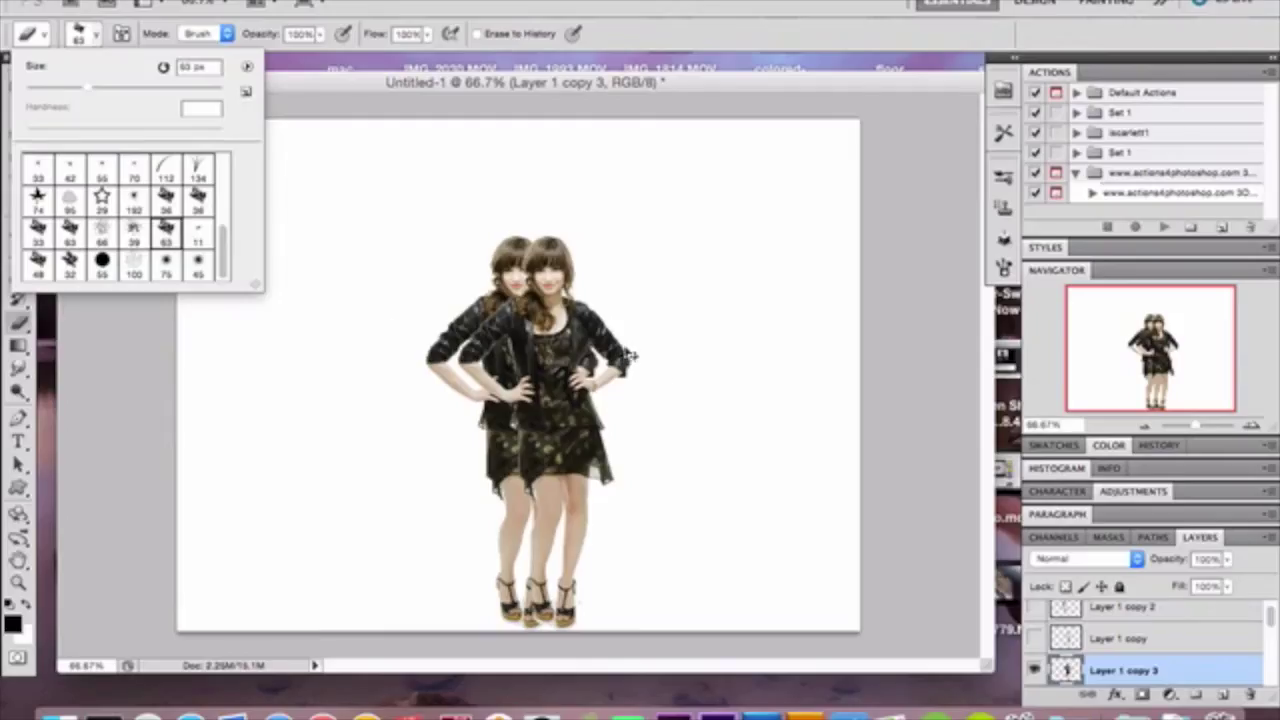
click(630, 356)
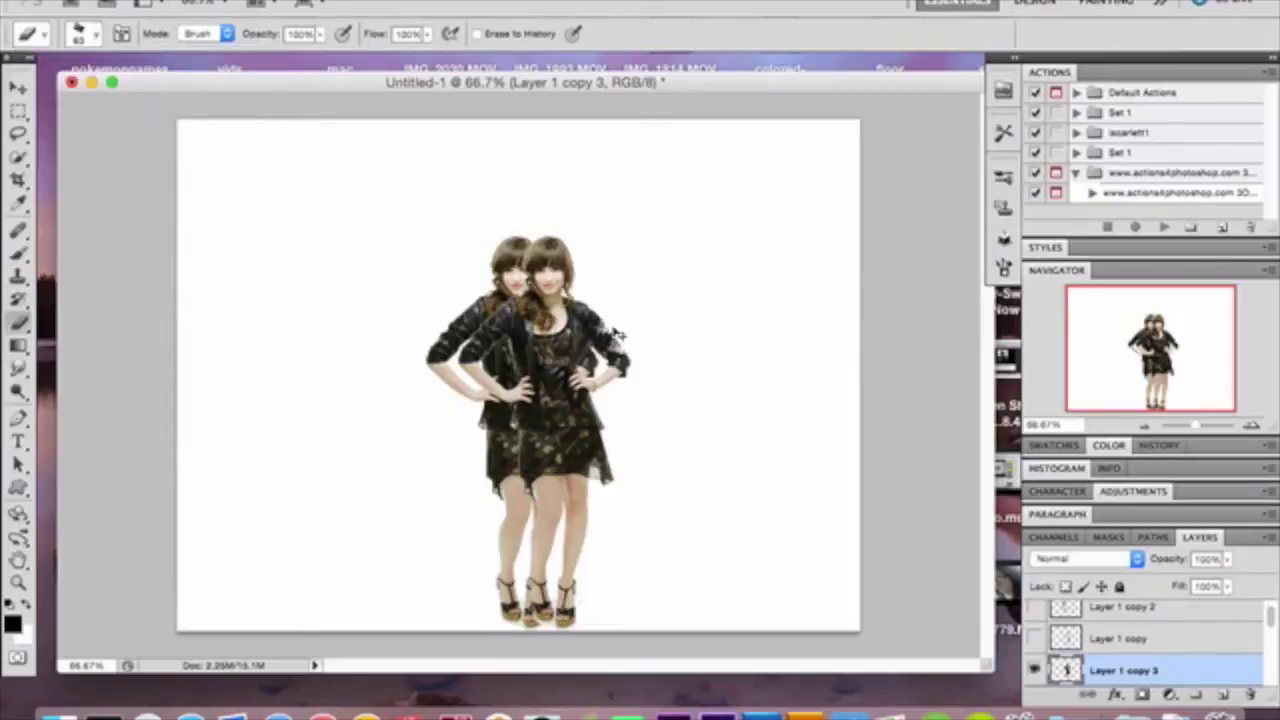
Erase ragged dabs along the outer right edge of the duplicated figure, at the sleeve, skirt hem, leg and shoes
click(616, 335)
click(622, 344)
click(624, 346)
click(624, 346)
click(596, 452)
click(600, 454)
click(613, 484)
click(613, 481)
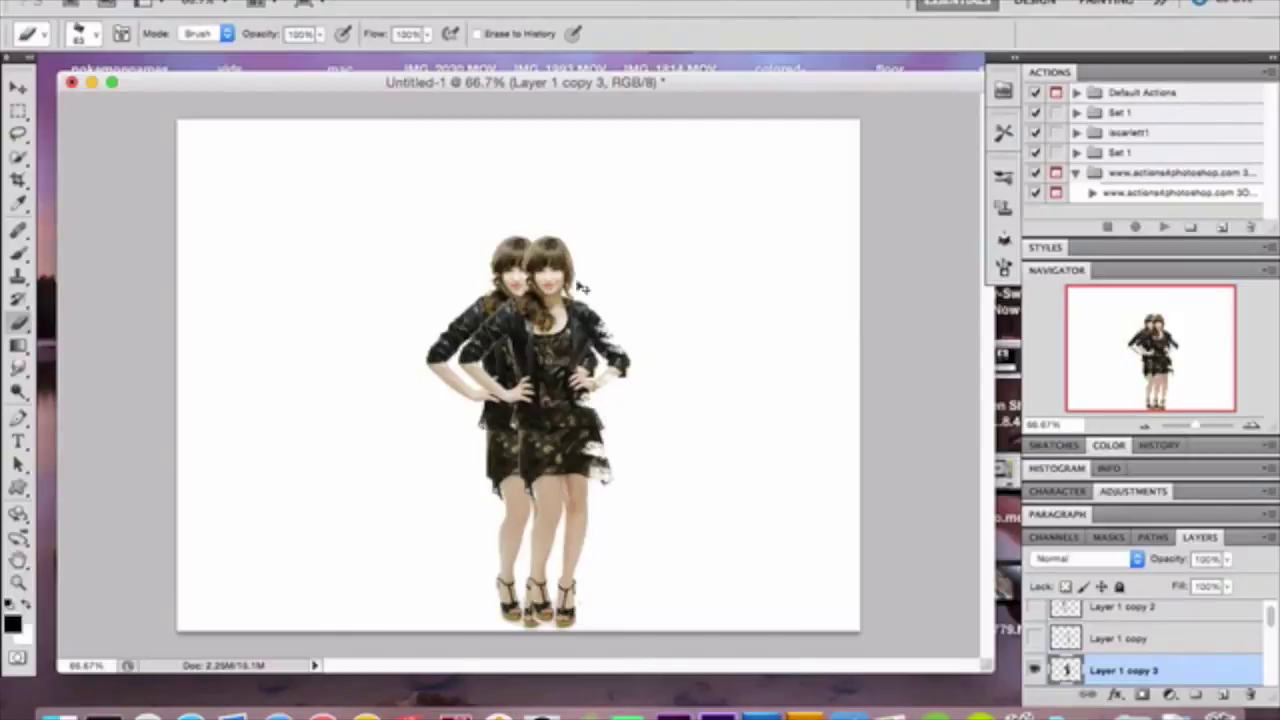
click(588, 522)
click(562, 618)
click(564, 616)
click(590, 601)
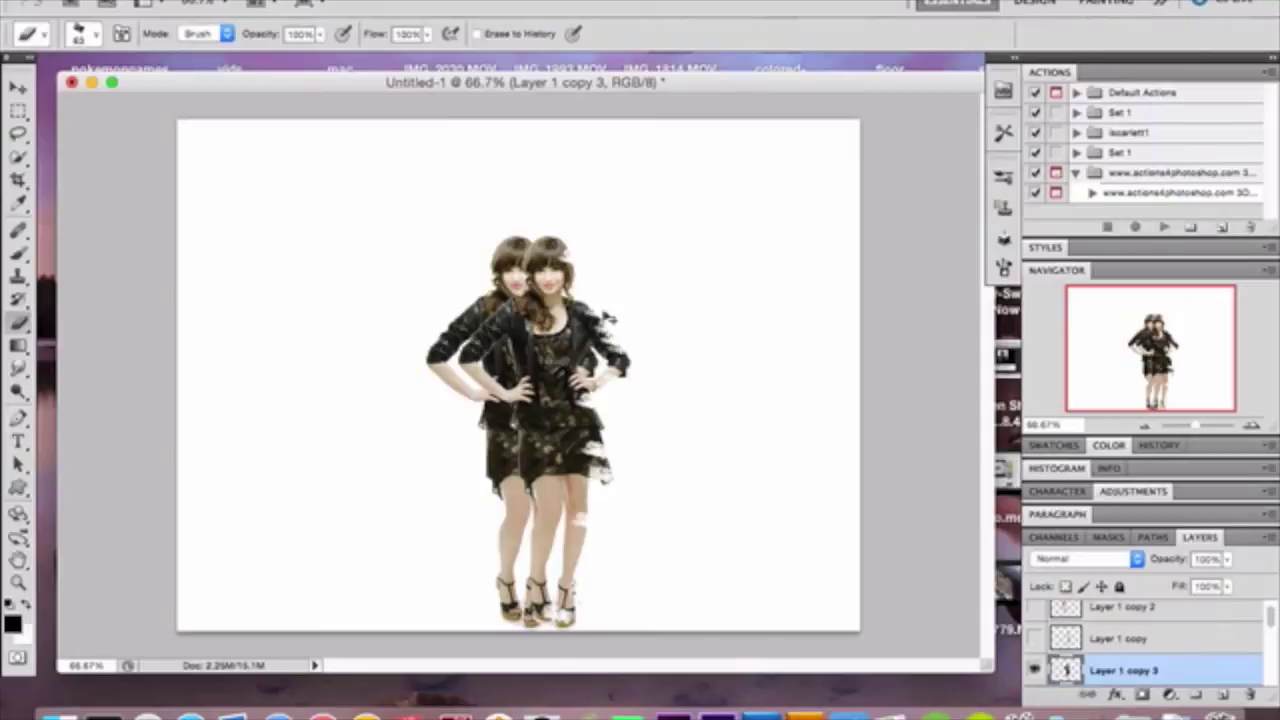
Start loading a brush set for the Eraser and browse to Applications > Adobe Photoshop CS5 > Presets > Brushes
click(100, 36)
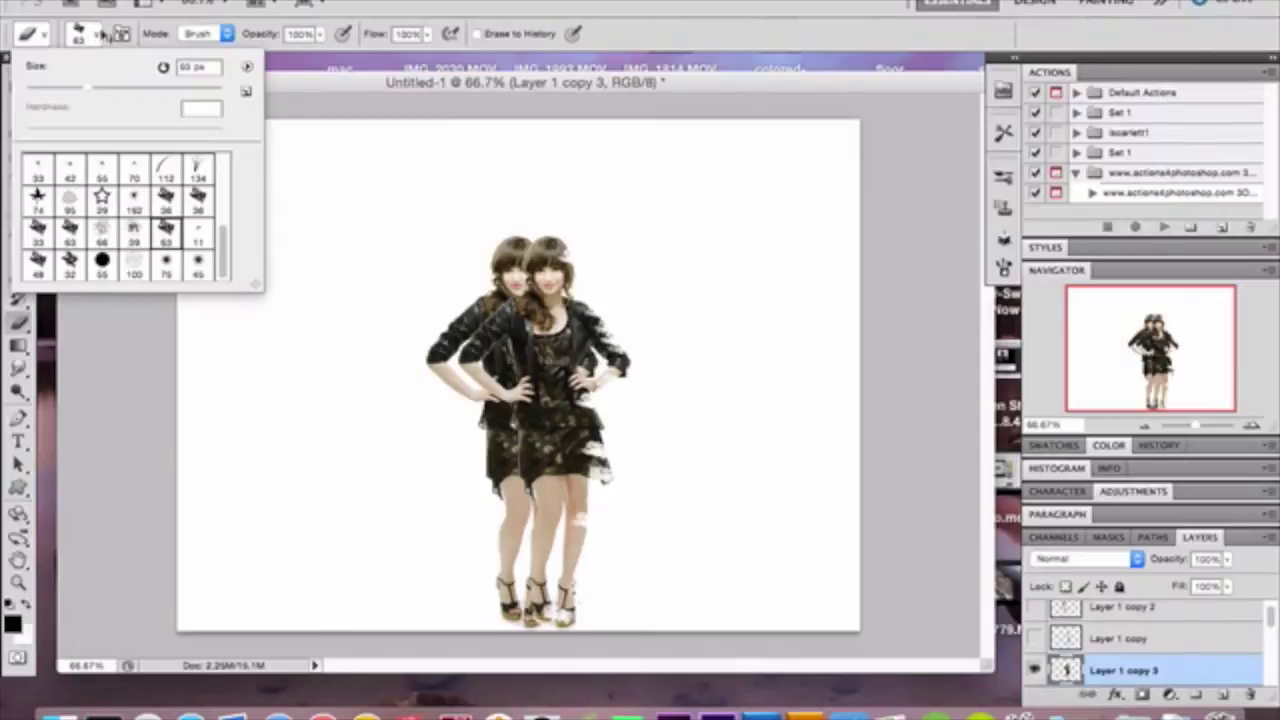
scroll(155, 255, up, 8)
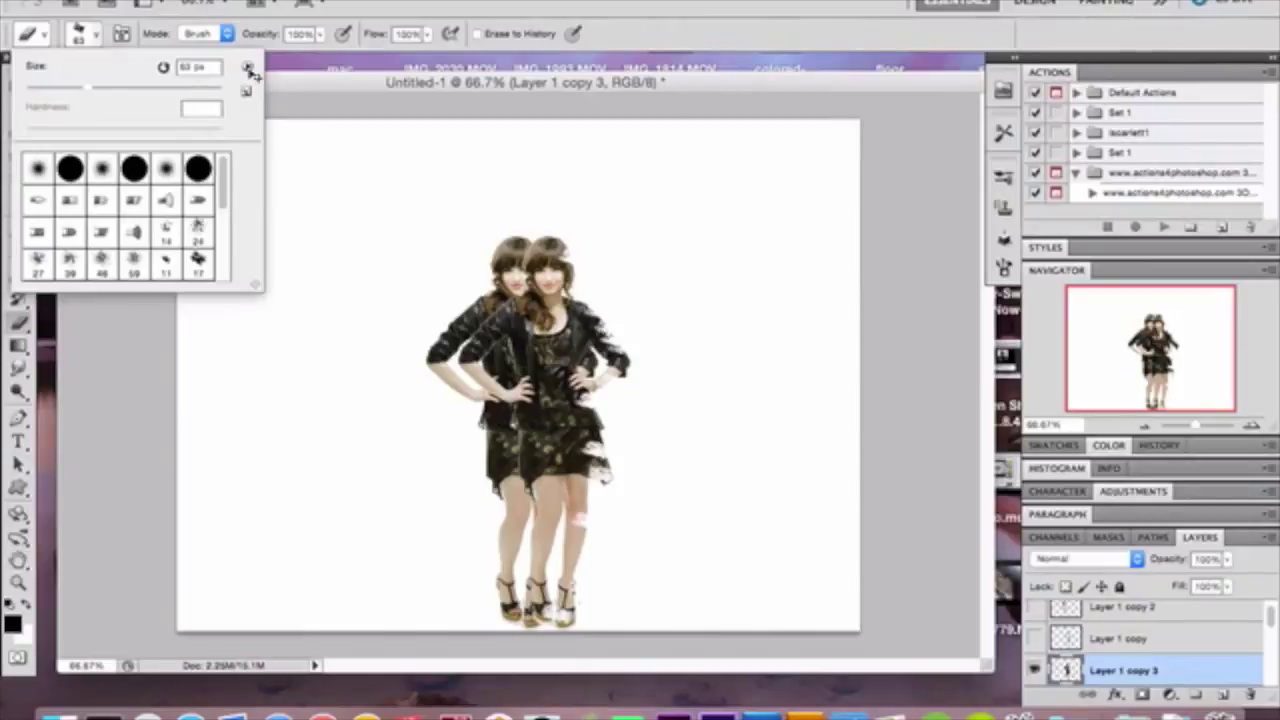
click(250, 70)
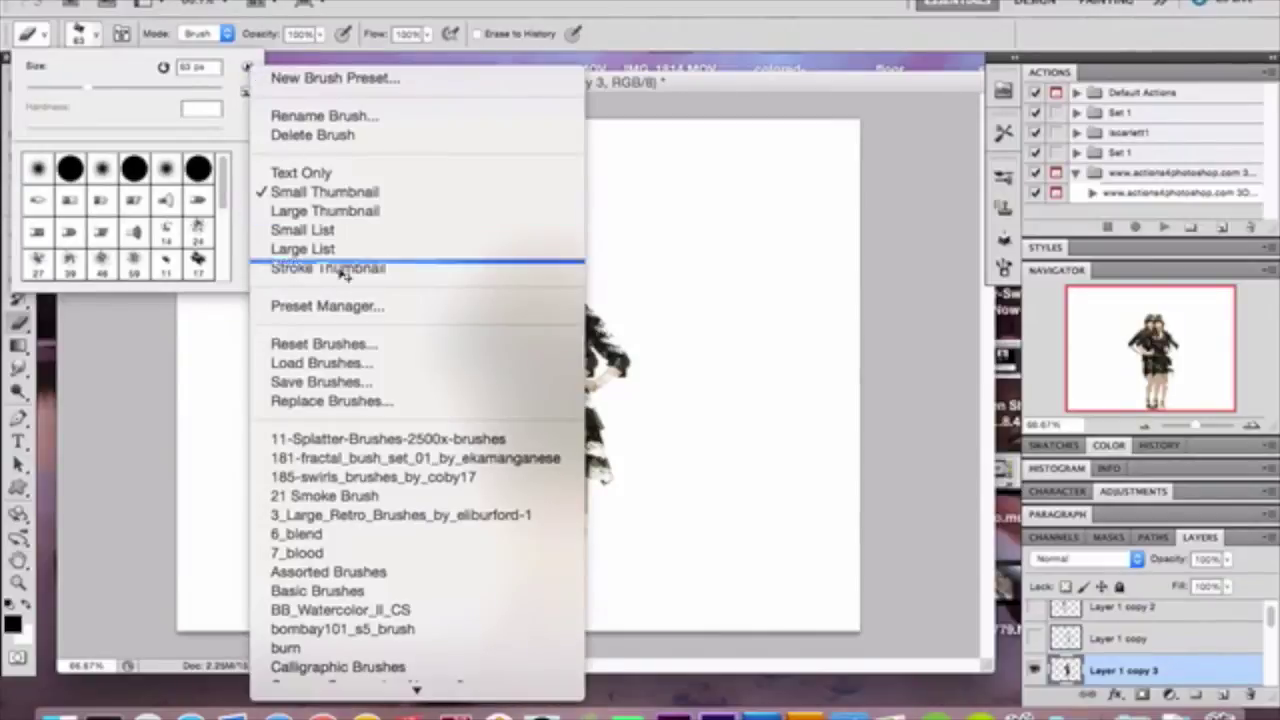
click(365, 366)
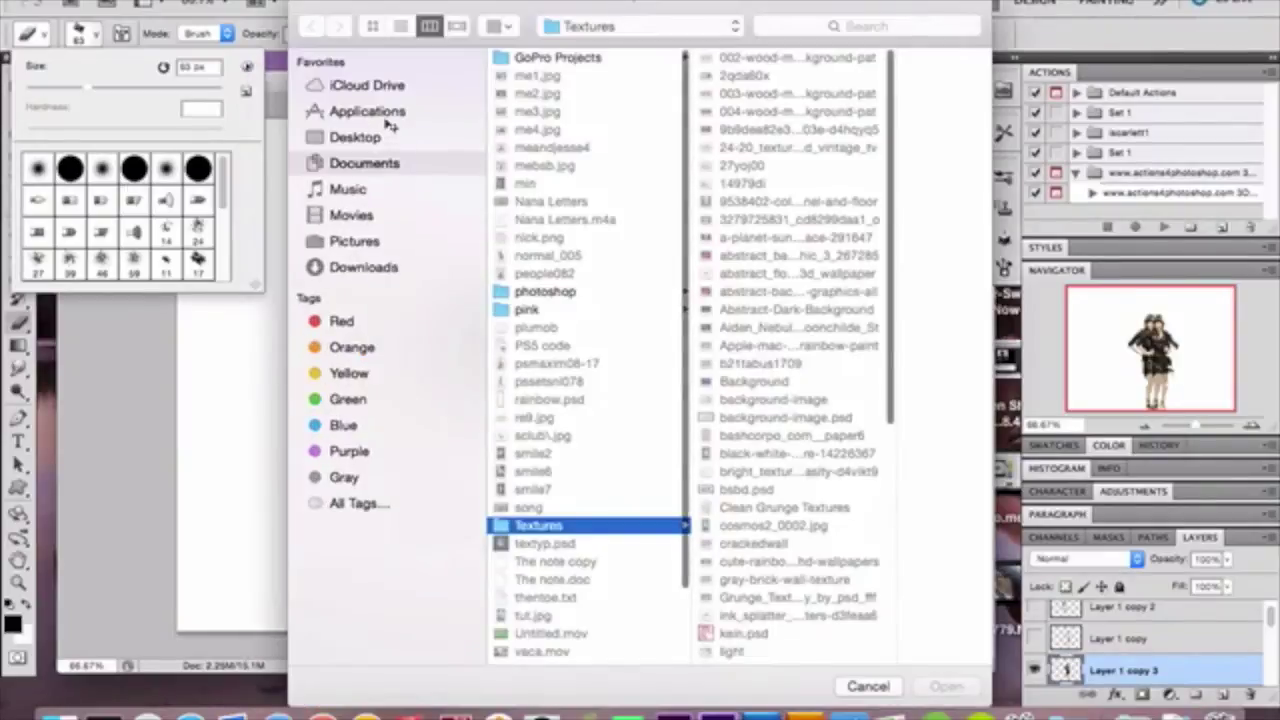
click(390, 120)
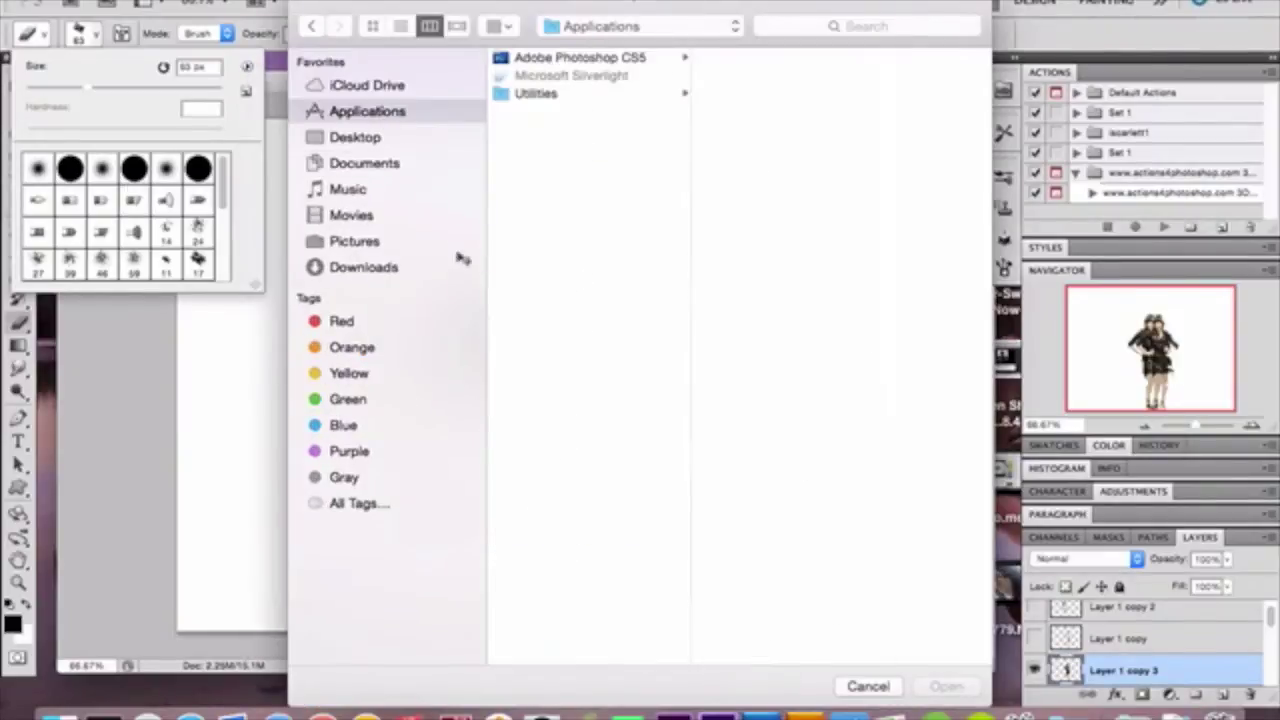
click(641, 329)
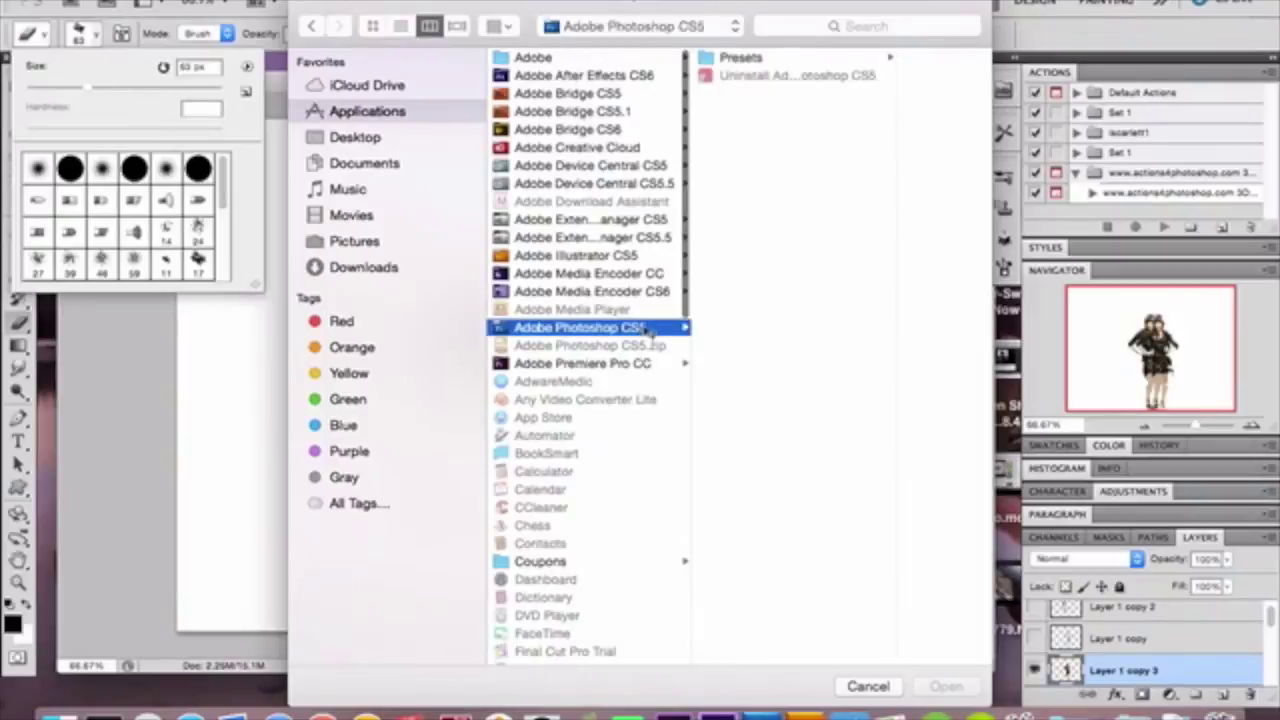
click(784, 222)
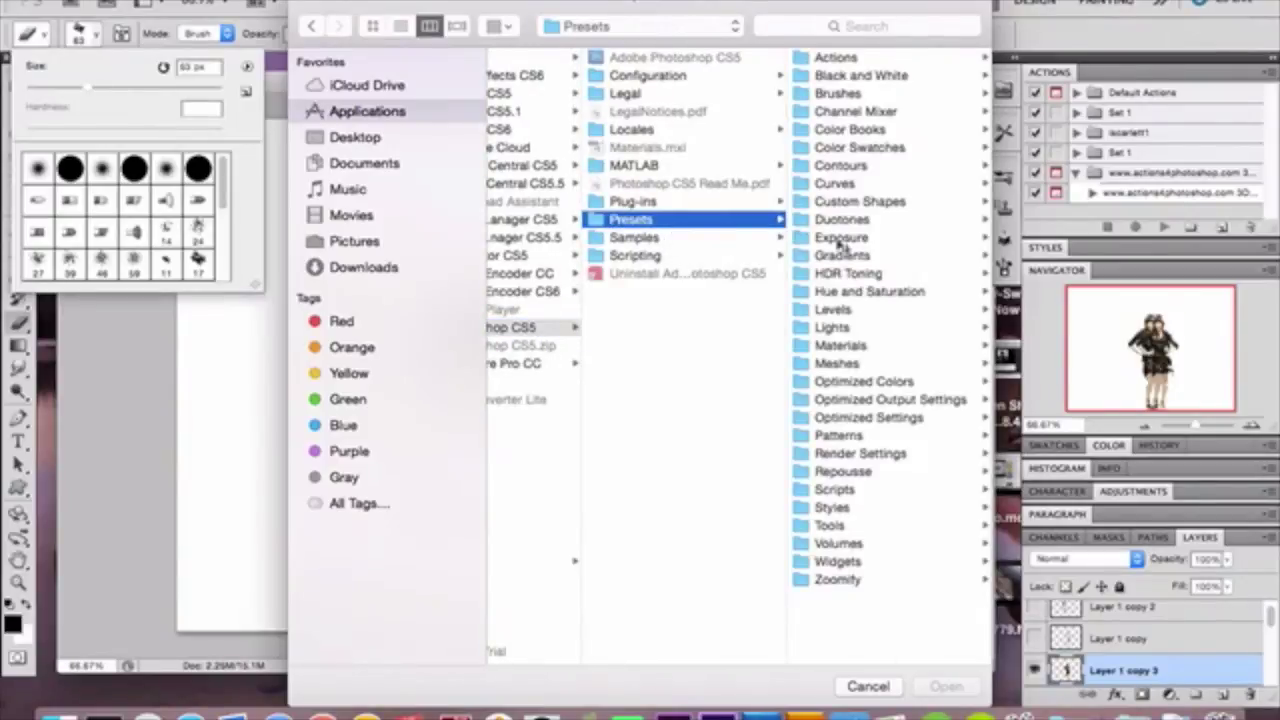
click(865, 99)
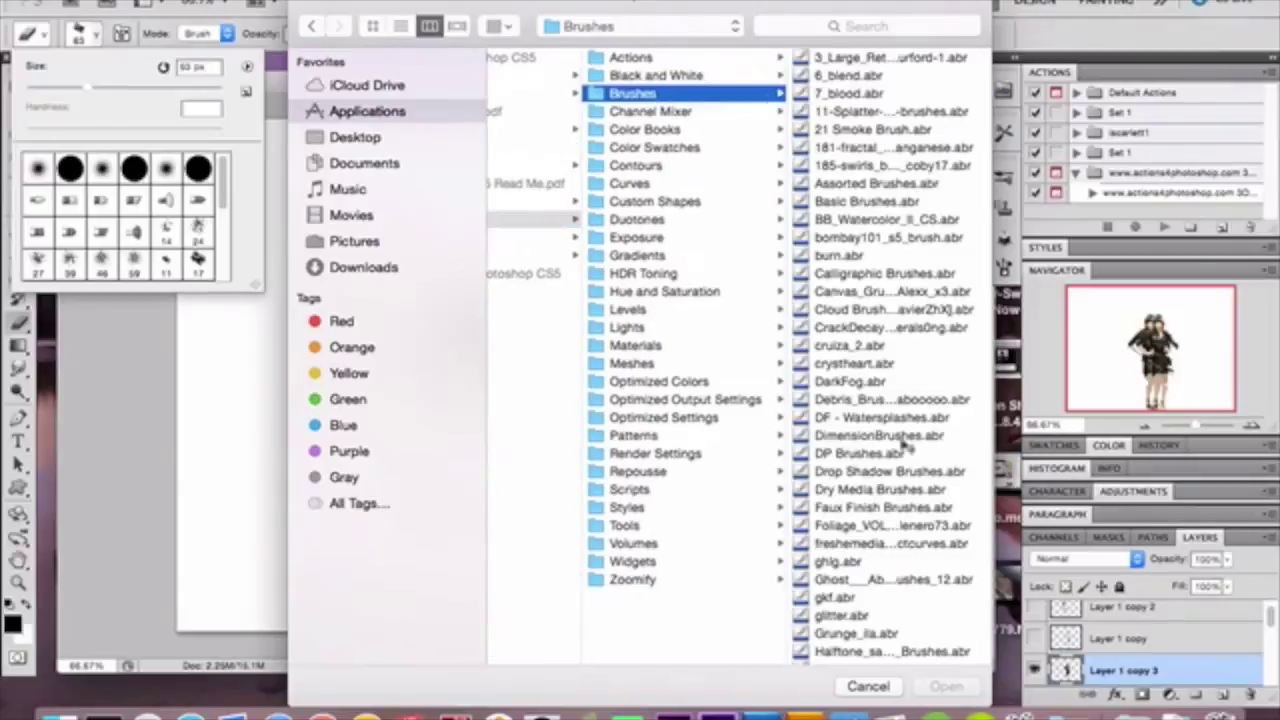
Find the watercolor brush file BB_Watercolor_II_CS.abr in the Brushes folder and load it
scroll(905, 444, down, 2)
scroll(905, 444, down, 3)
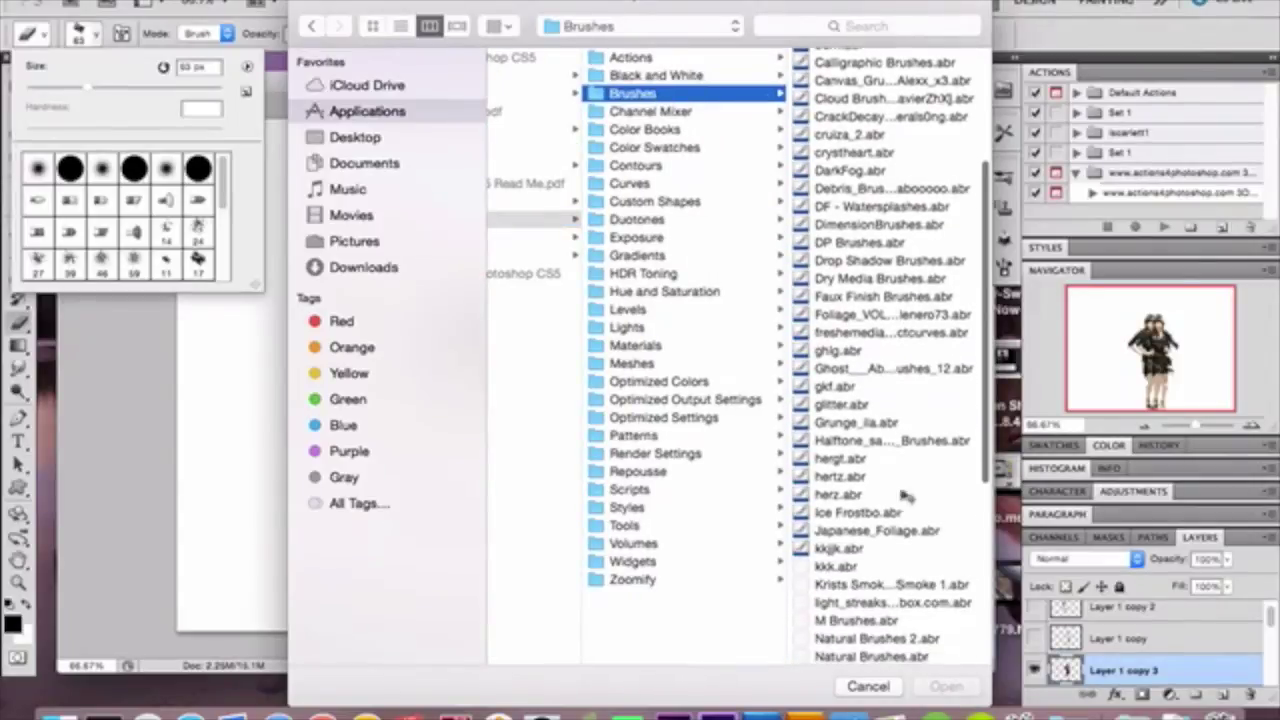
scroll(878, 622, down, 6)
scroll(878, 622, down, 3)
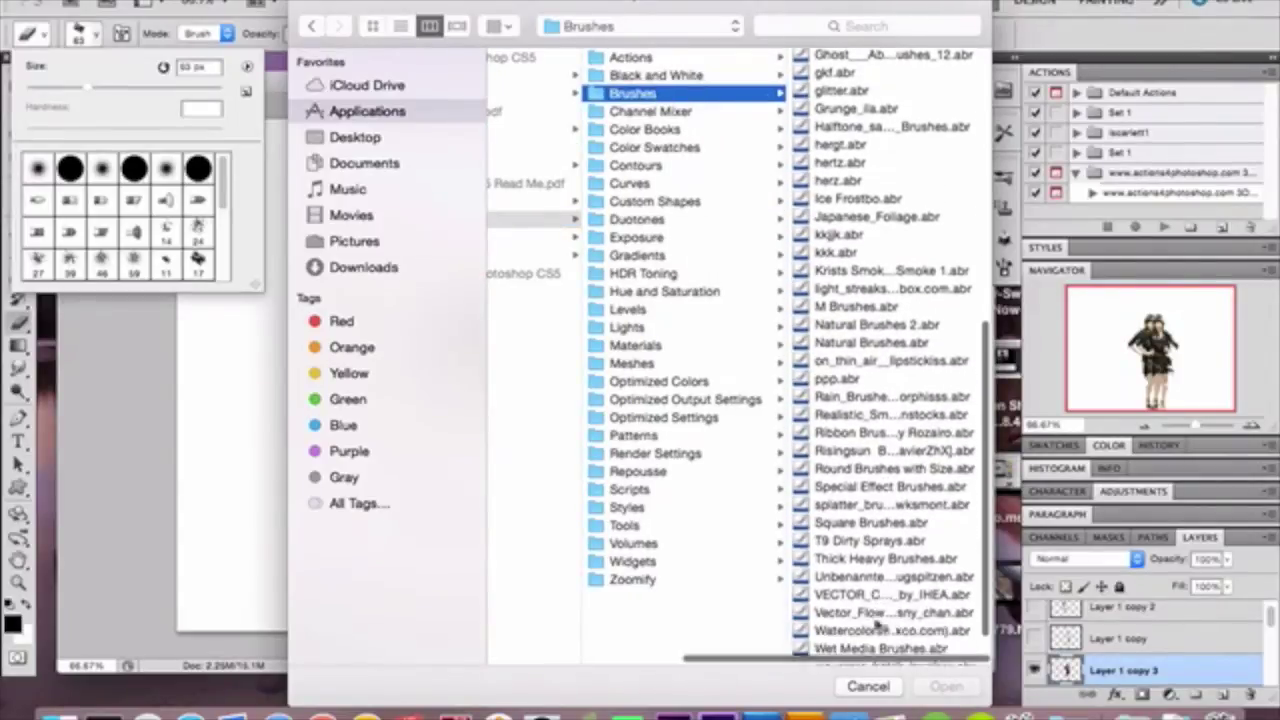
click(888, 628)
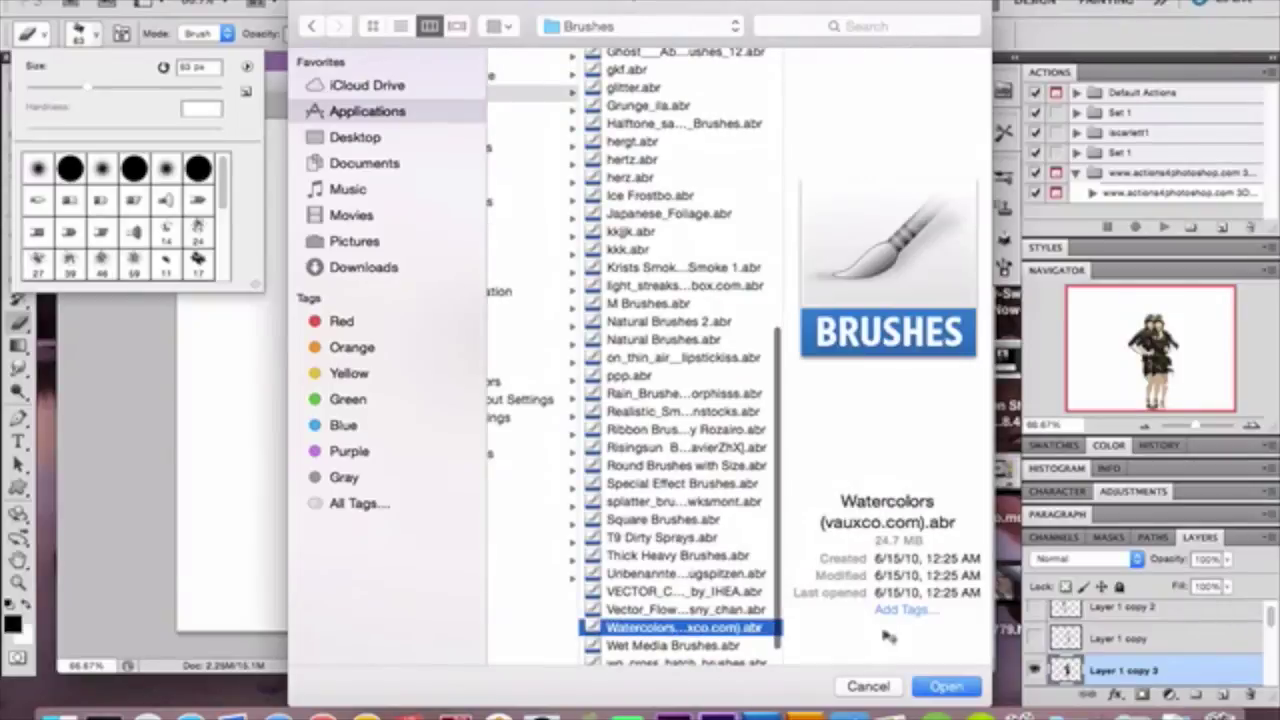
scroll(714, 541, down, 1)
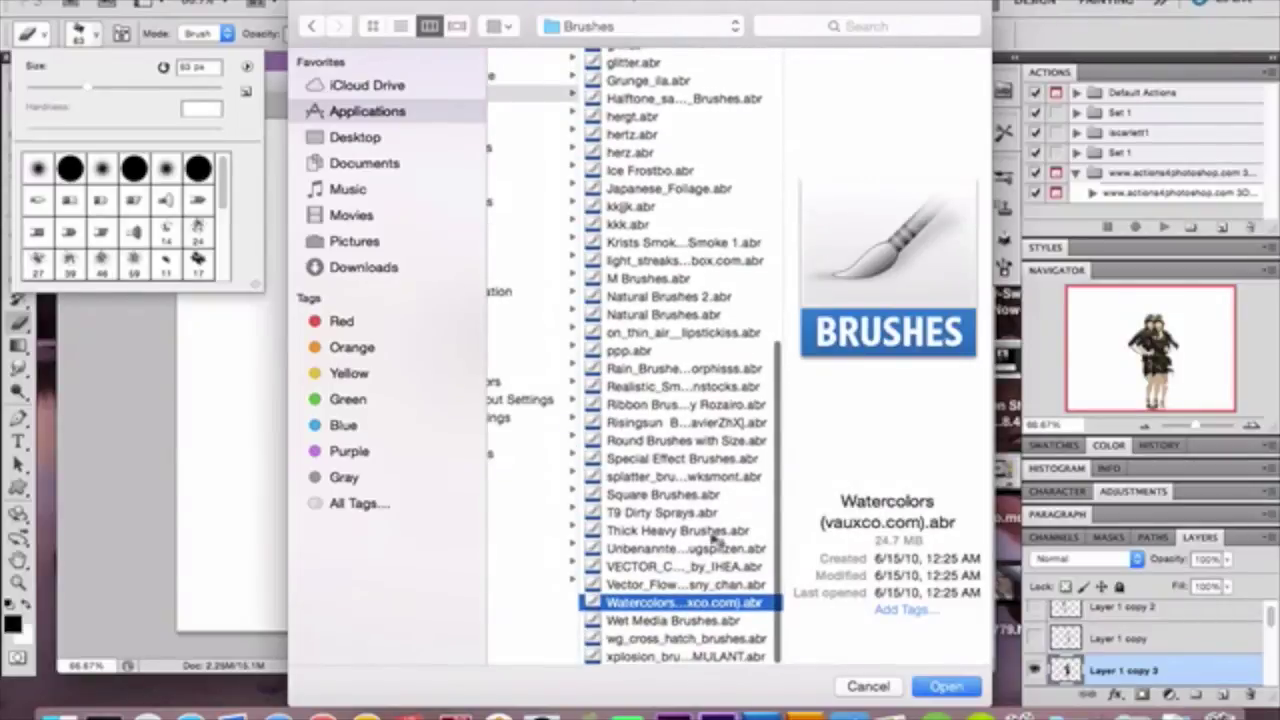
scroll(714, 541, up, 5)
scroll(714, 541, up, 4)
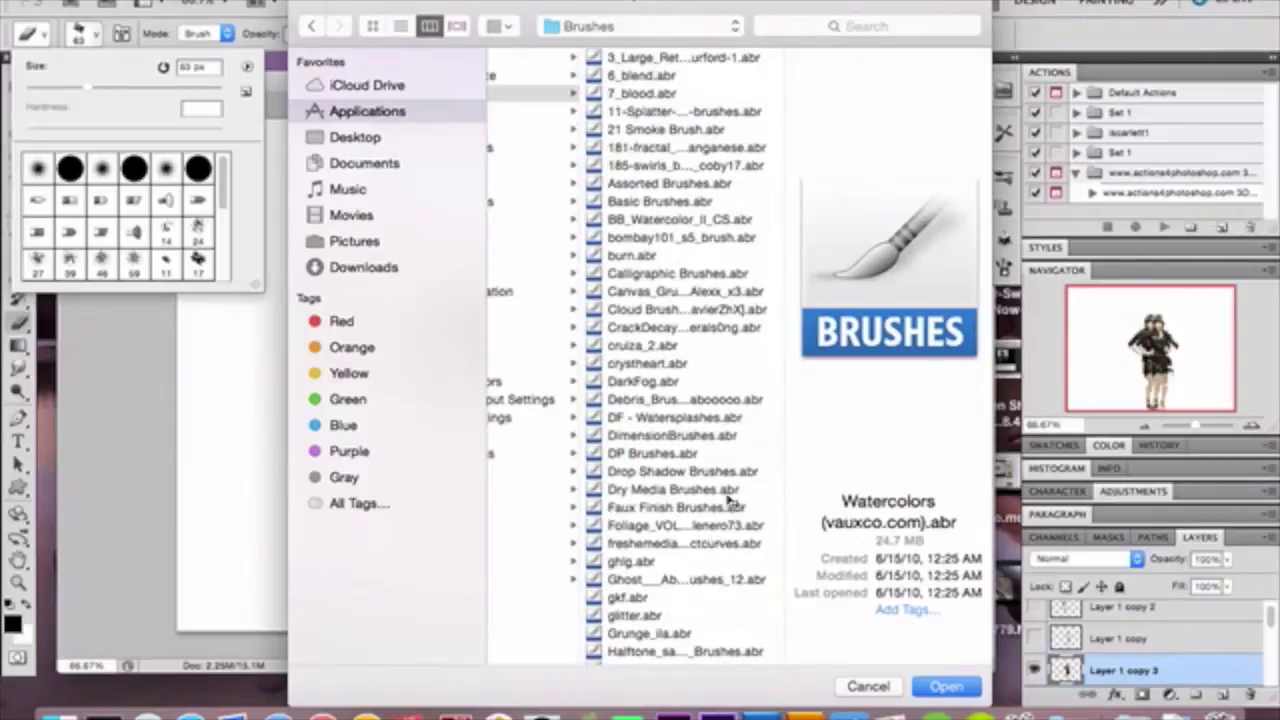
click(683, 219)
double_click(683, 219)
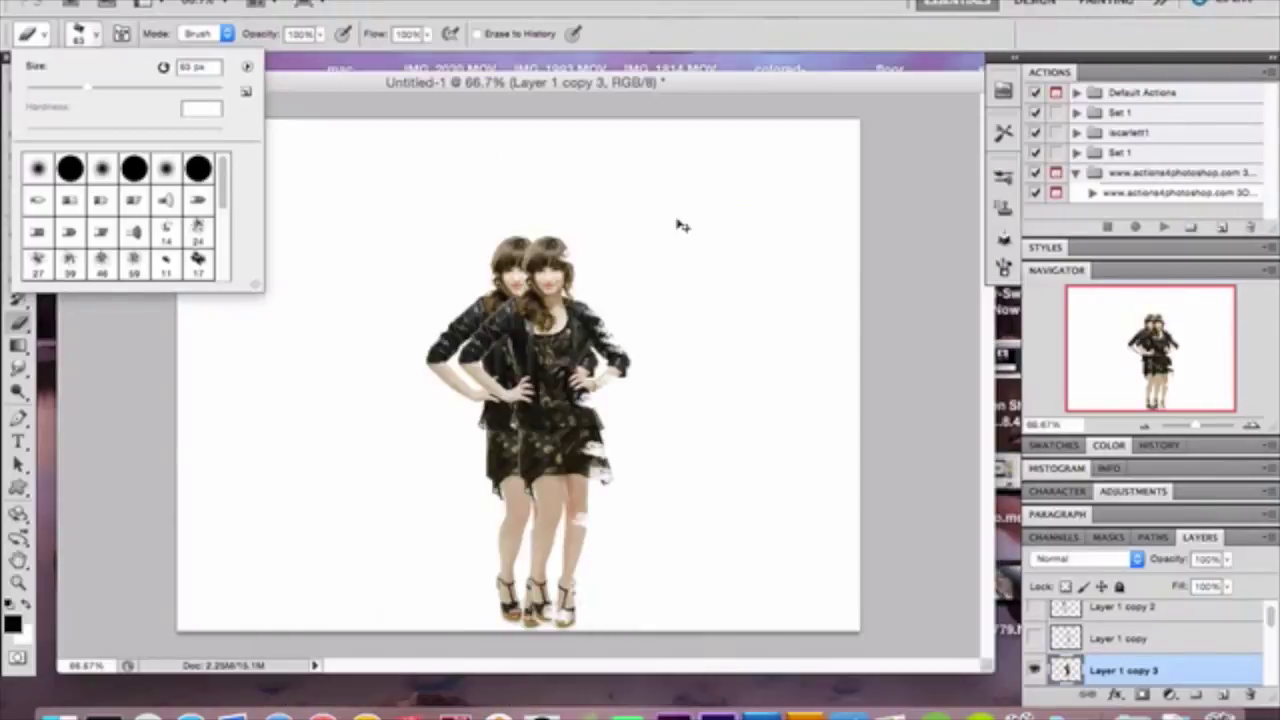
Choose the 2182 px textured watercolor brush from the loaded set for the Eraser and reduce its size to 308 px
scroll(140, 260, down, 10)
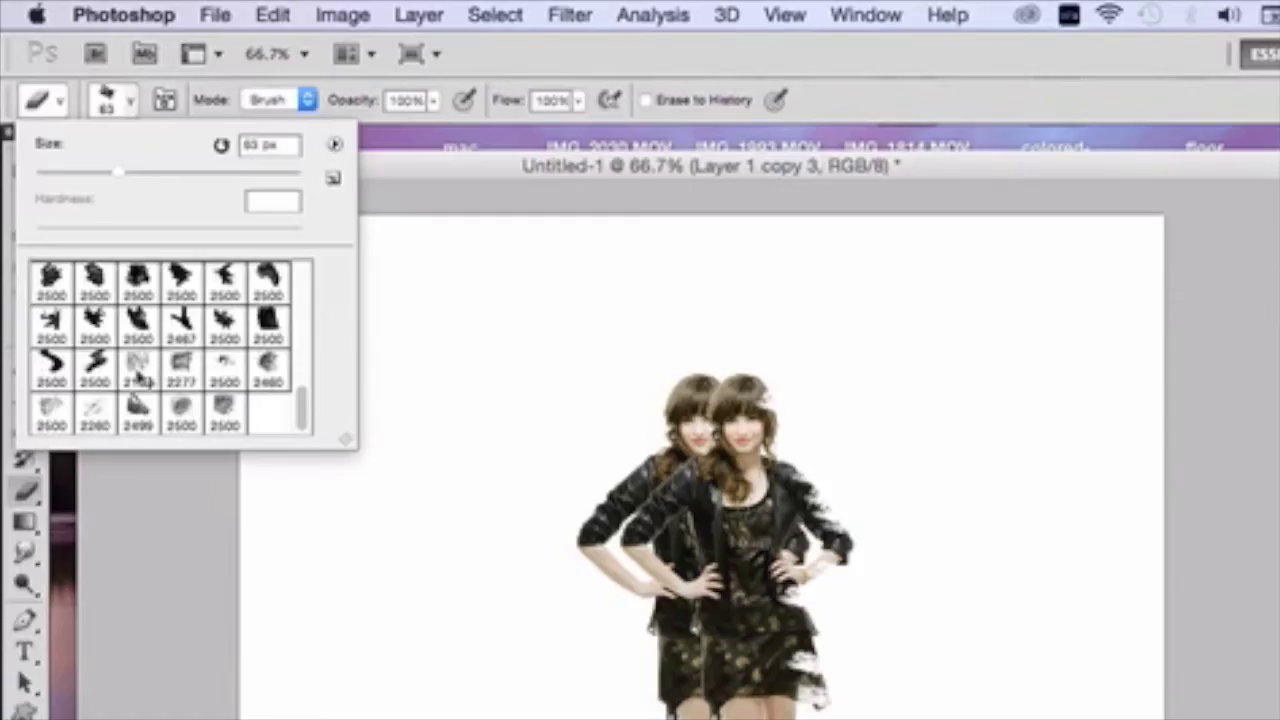
click(140, 372)
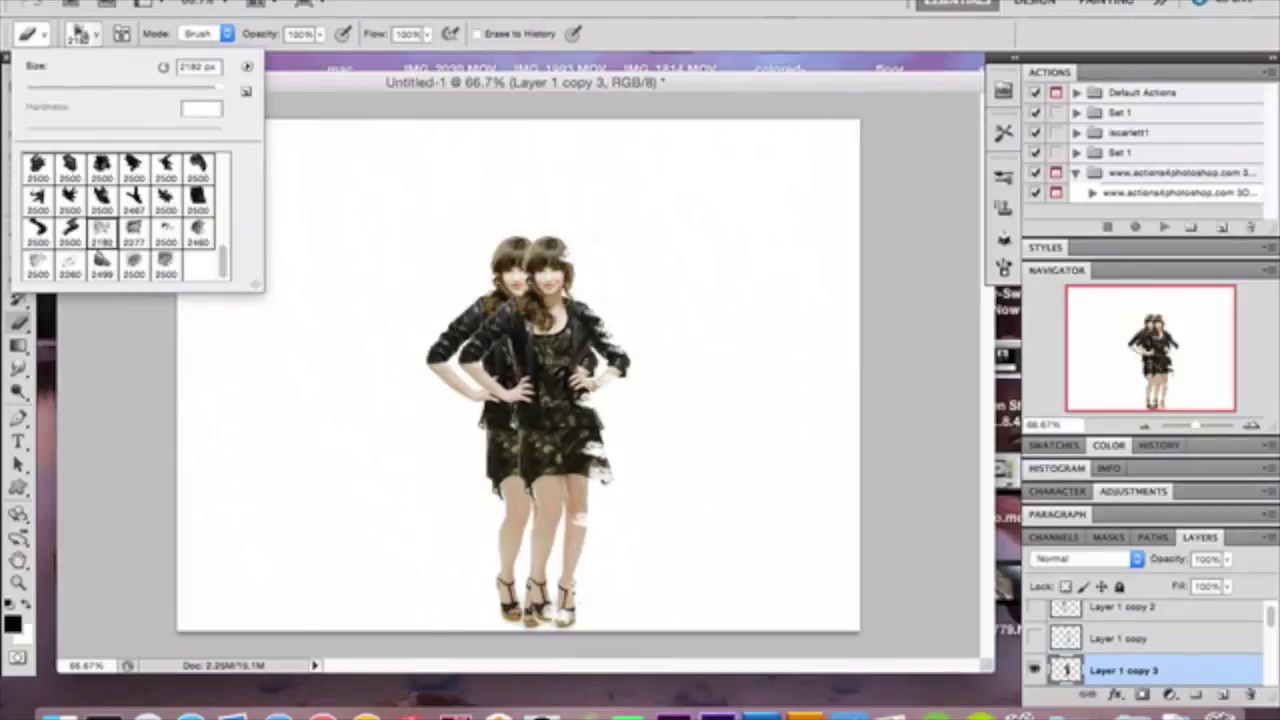
drag(204, 91, 192, 91)
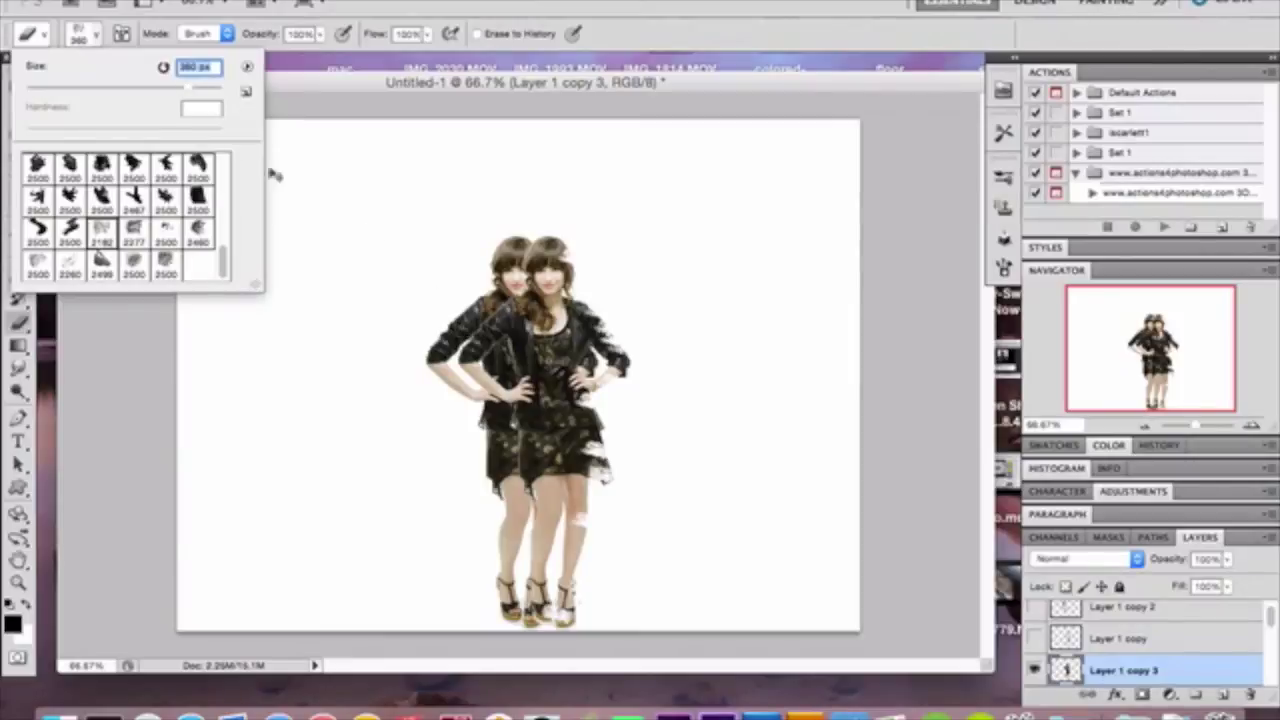
click(195, 90)
drag(195, 90, 186, 90)
key(Up)
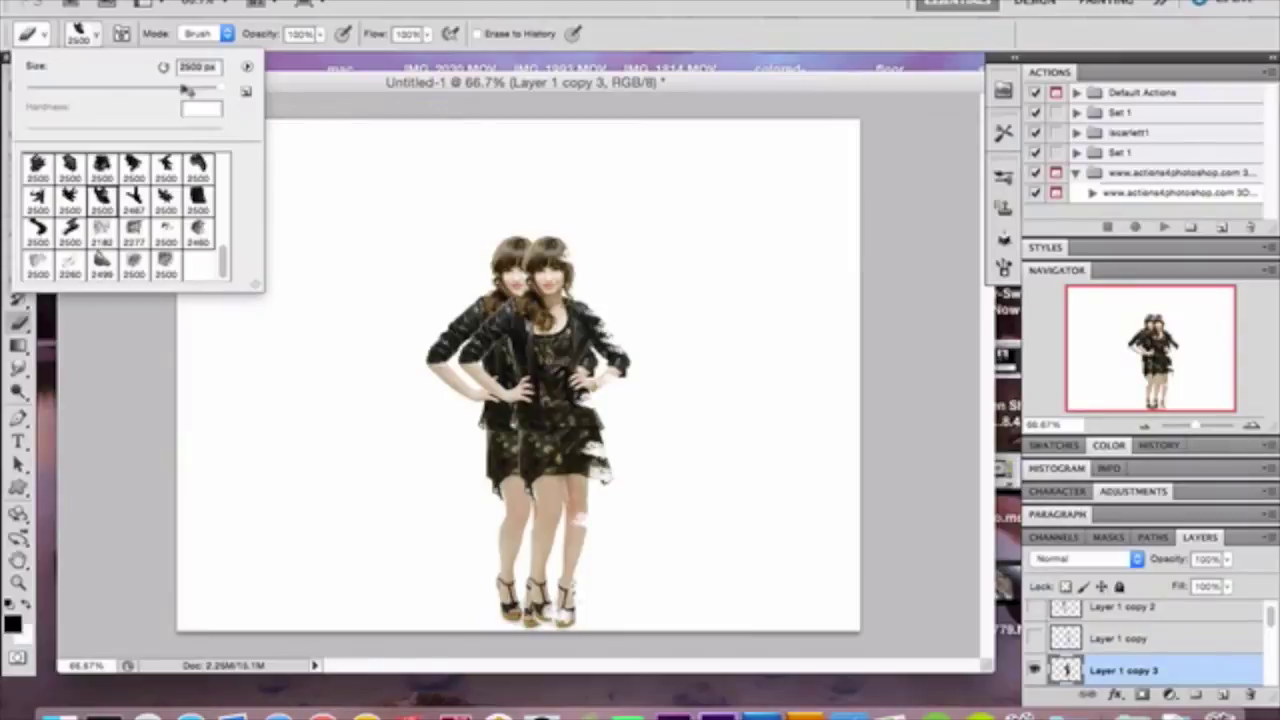
mouse_move(187, 90)
mouse_down()
mouse_move(166, 89)
mouse_move(177, 88)
mouse_up()
click(102, 234)
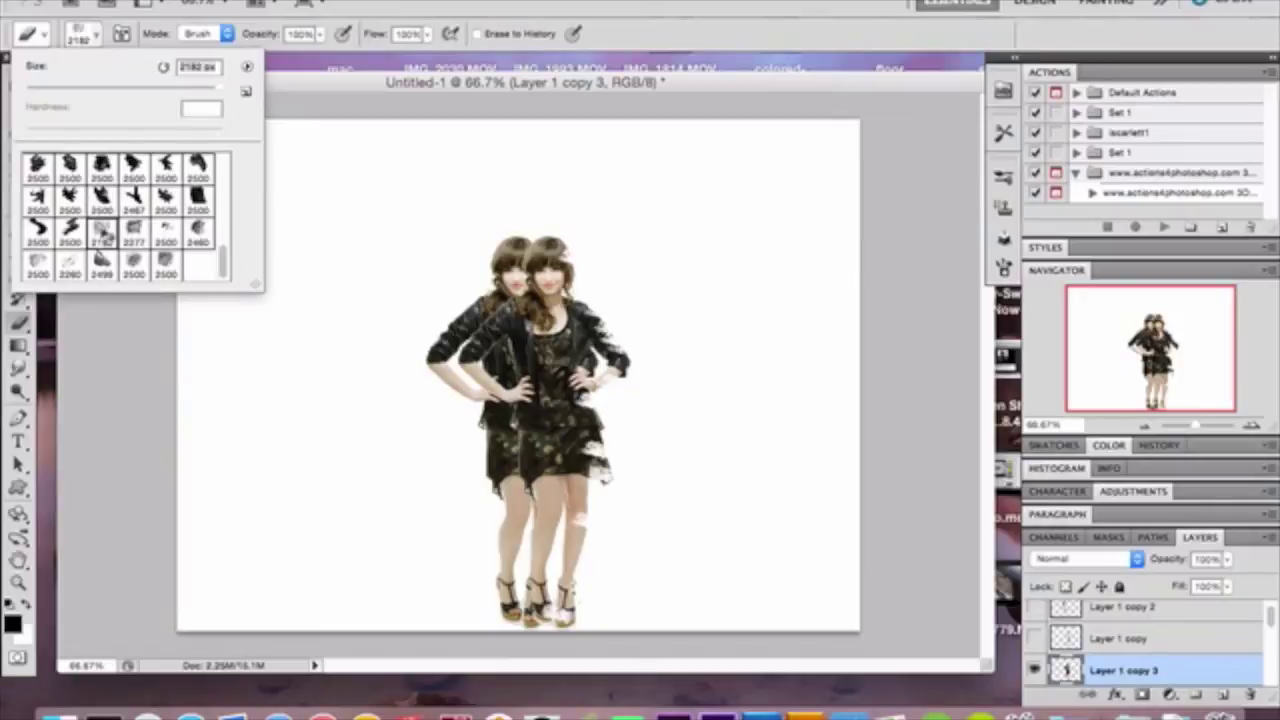
click(172, 89)
drag(173, 91, 186, 93)
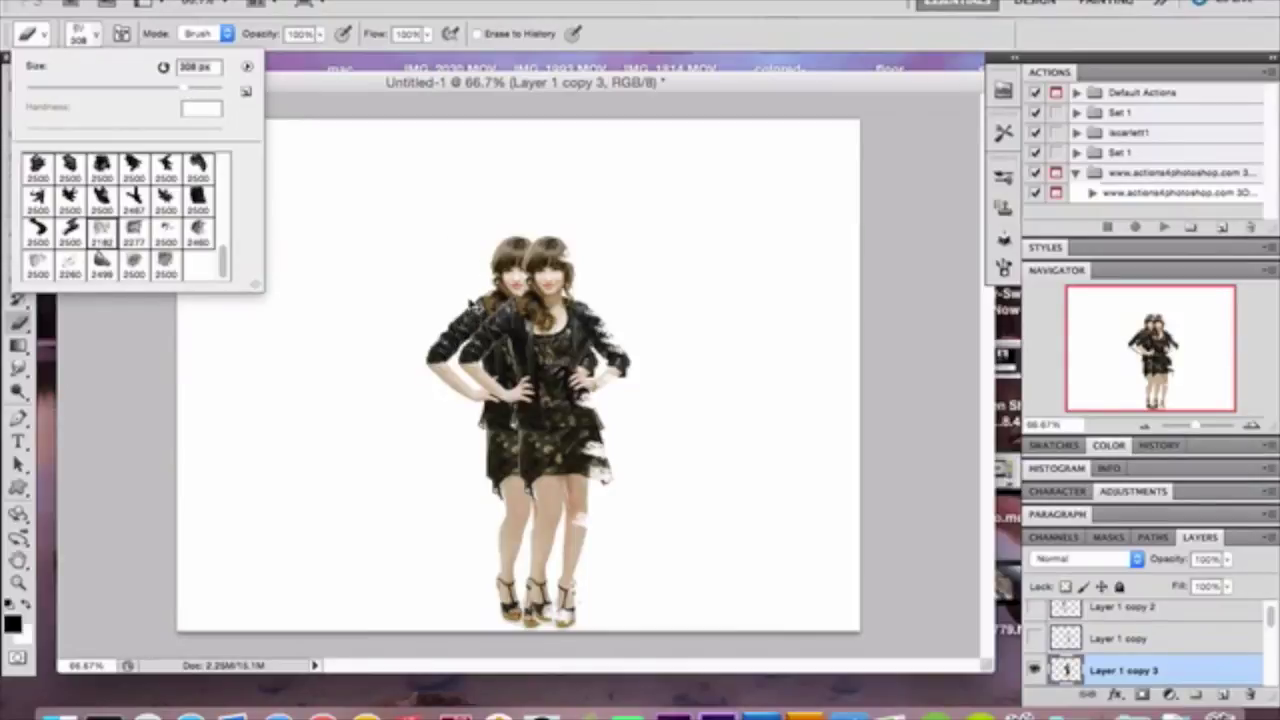
Erase streaky watercolor texture into the duplicated figure over its face, jacket, arm and torso
click(475, 307)
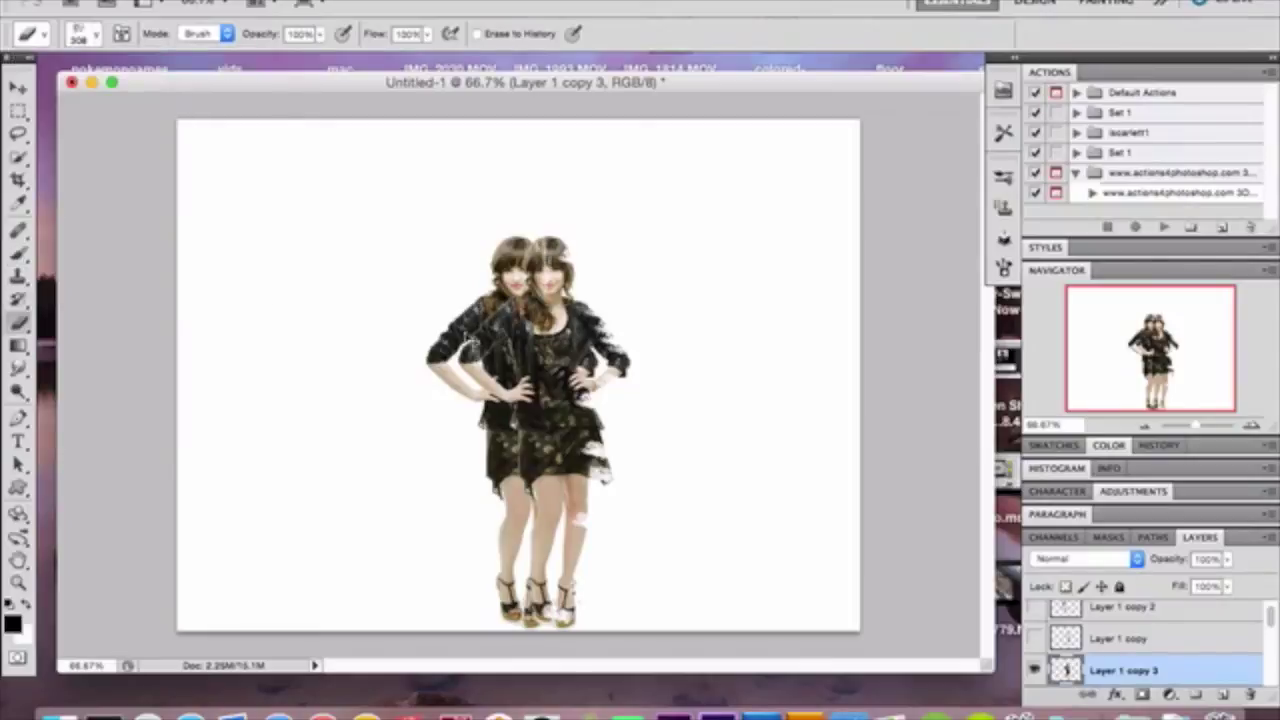
click(477, 311)
click(478, 360)
click(466, 382)
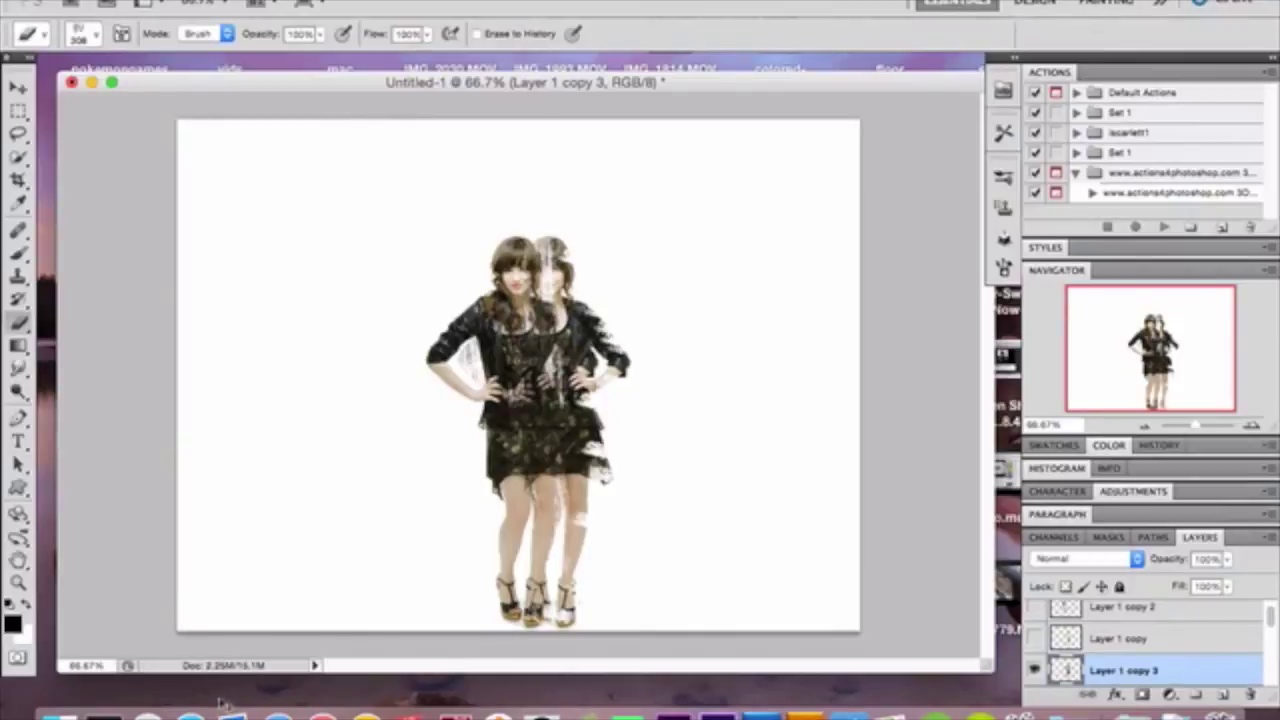
Desaturate the duplicated figure on Layer 1 copy 3 and lower the layer's opacity to 50%
key(shift+super+u)
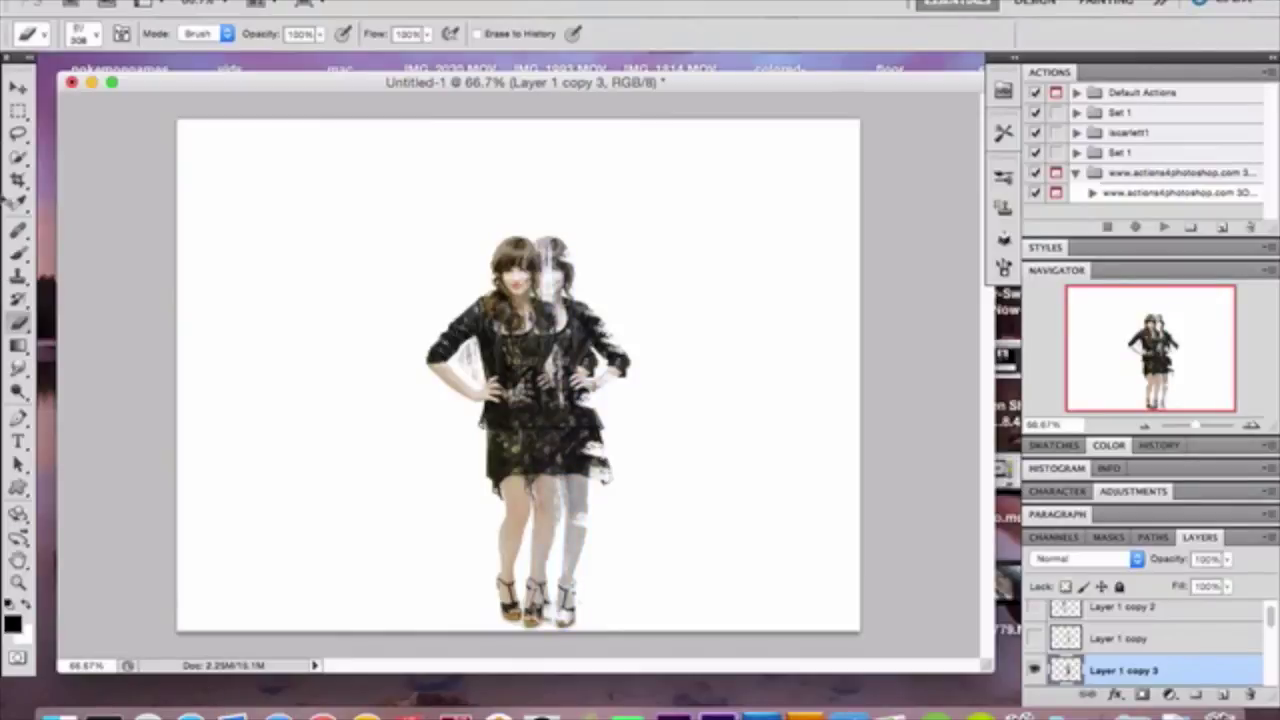
click(256, 5)
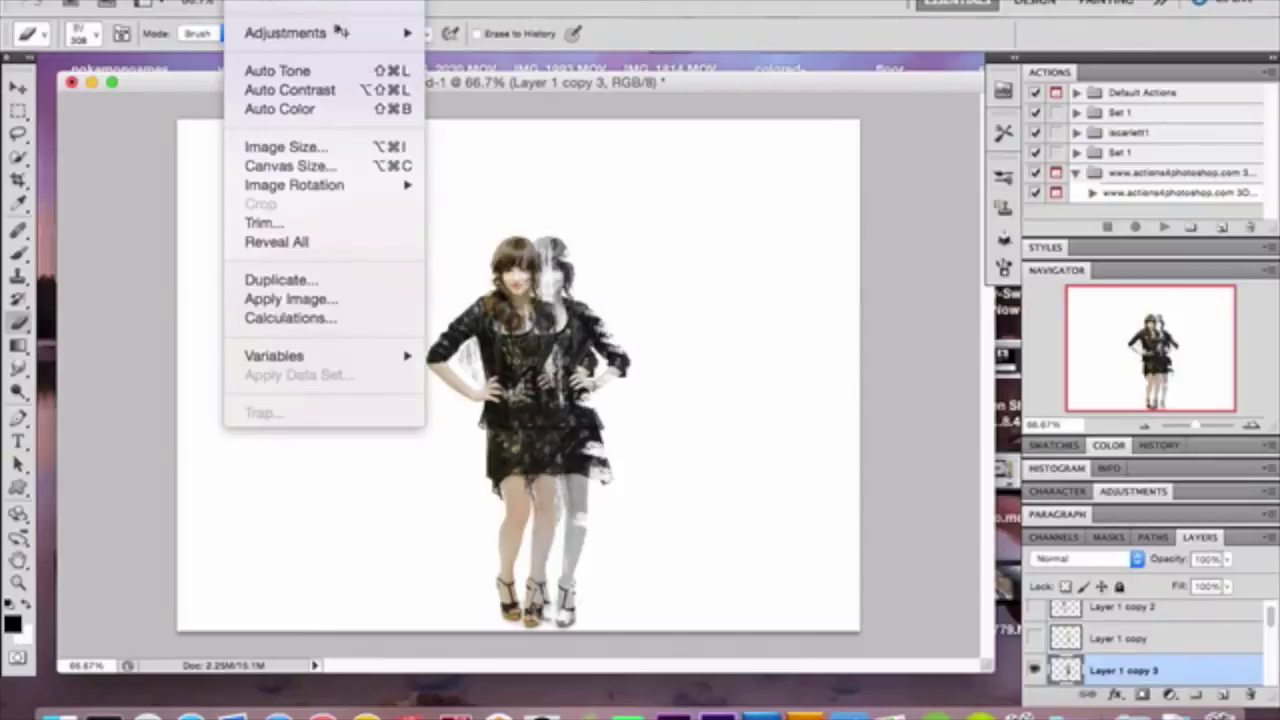
key(Escape)
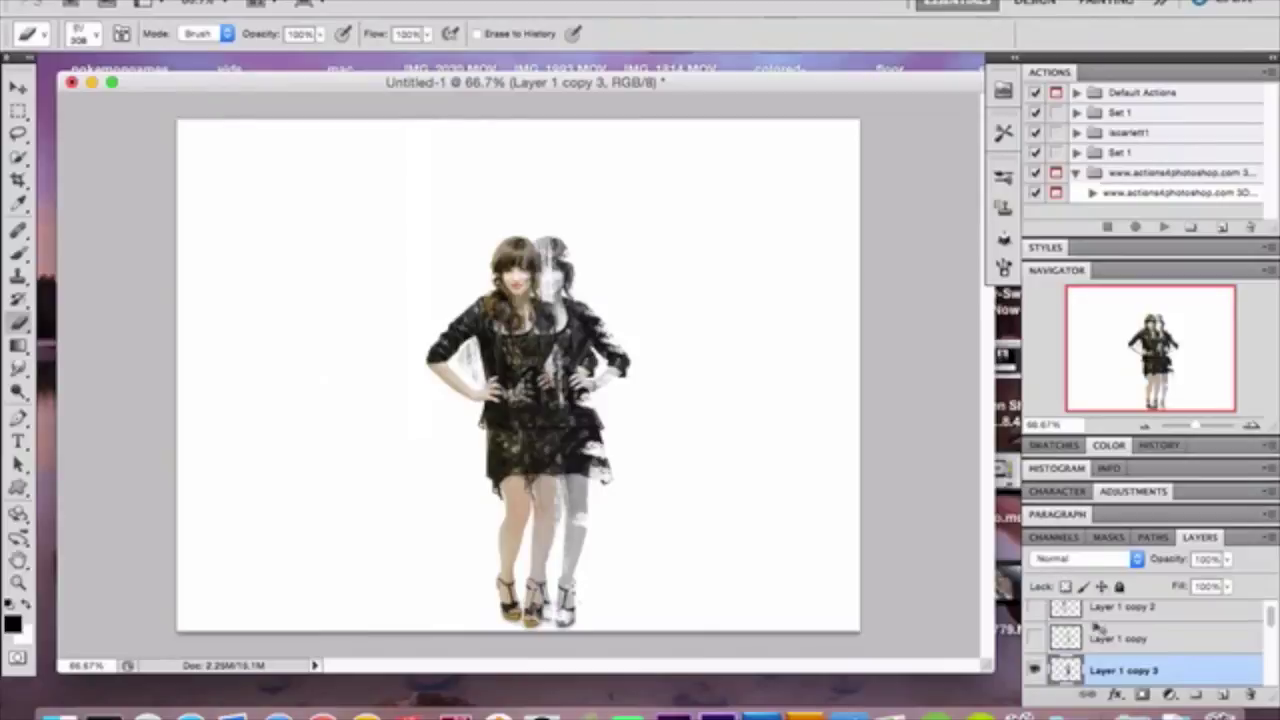
click(1228, 560)
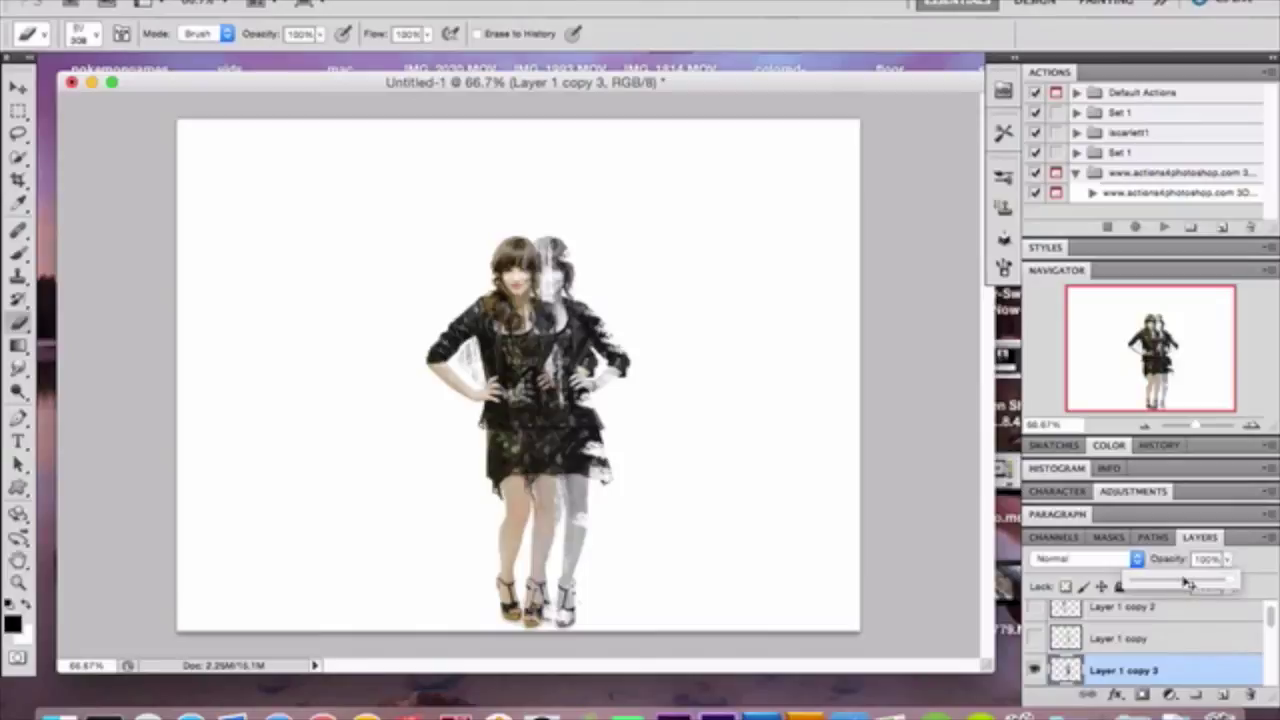
click(1187, 582)
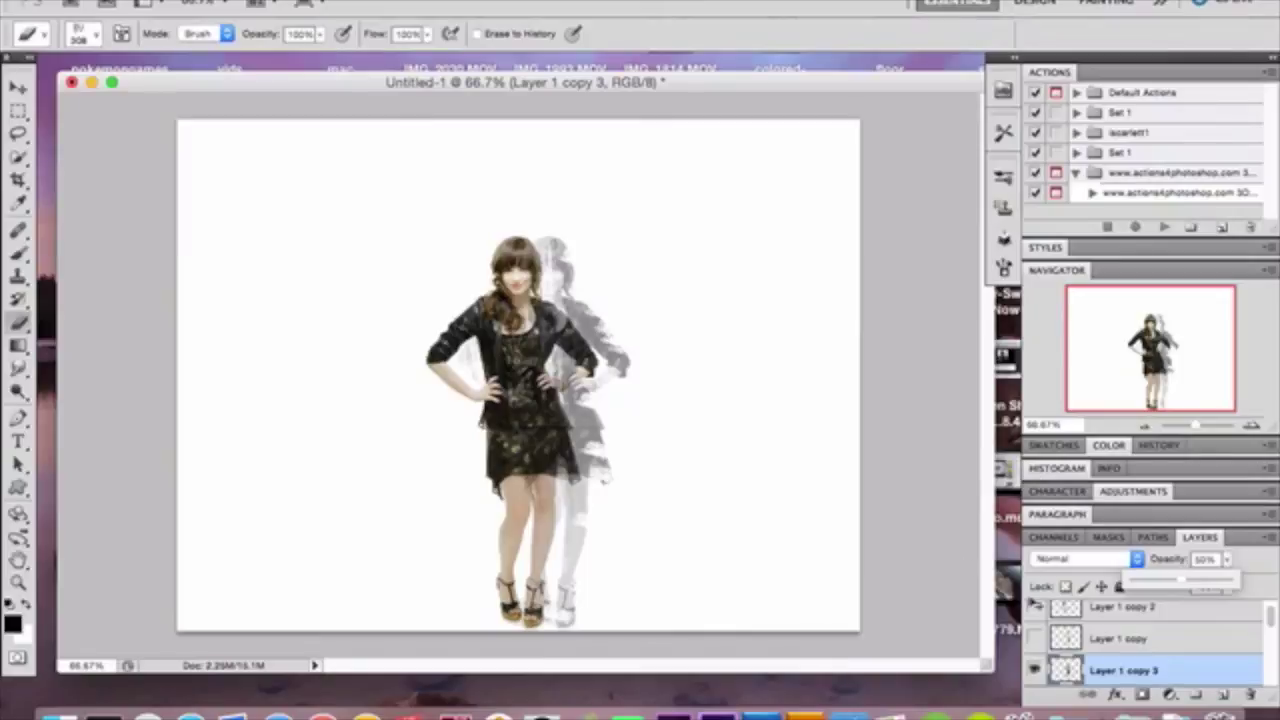
Delete Layer 1 copy 3 and show the finished grey duplicates on Layer 1 copy and Layer 1 copy 2
click(1192, 672)
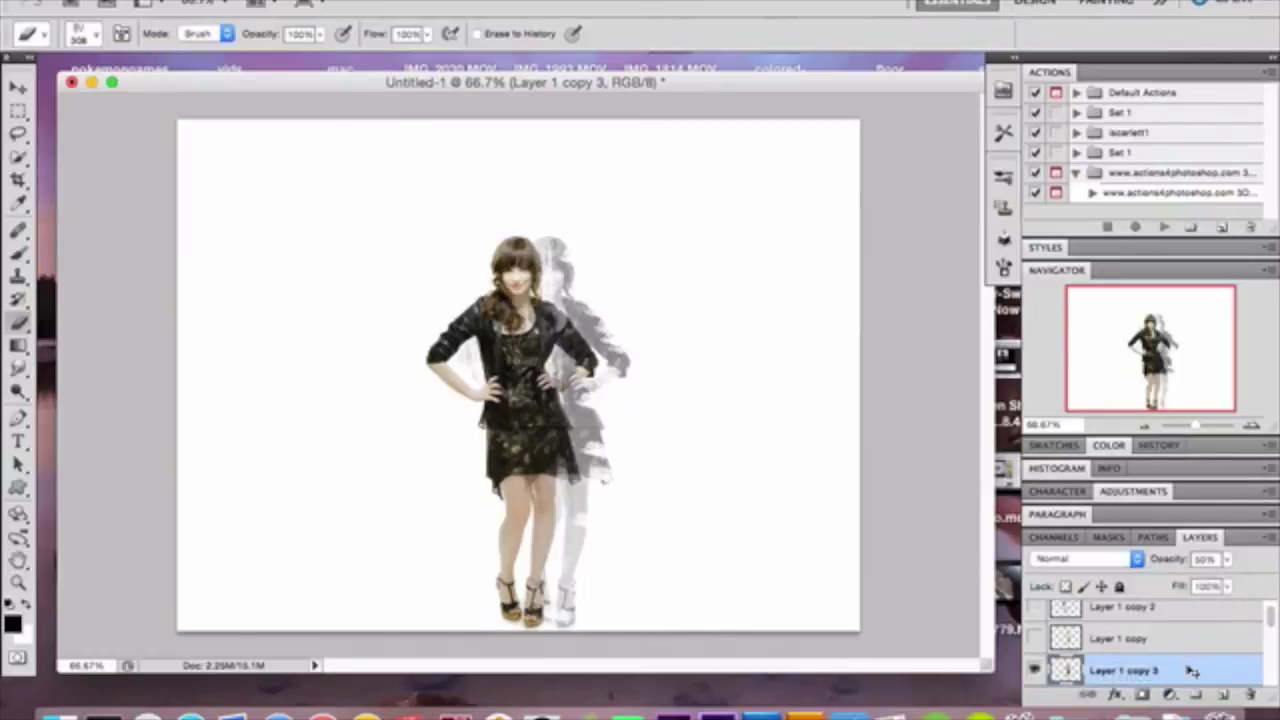
key(Delete)
click(1036, 637)
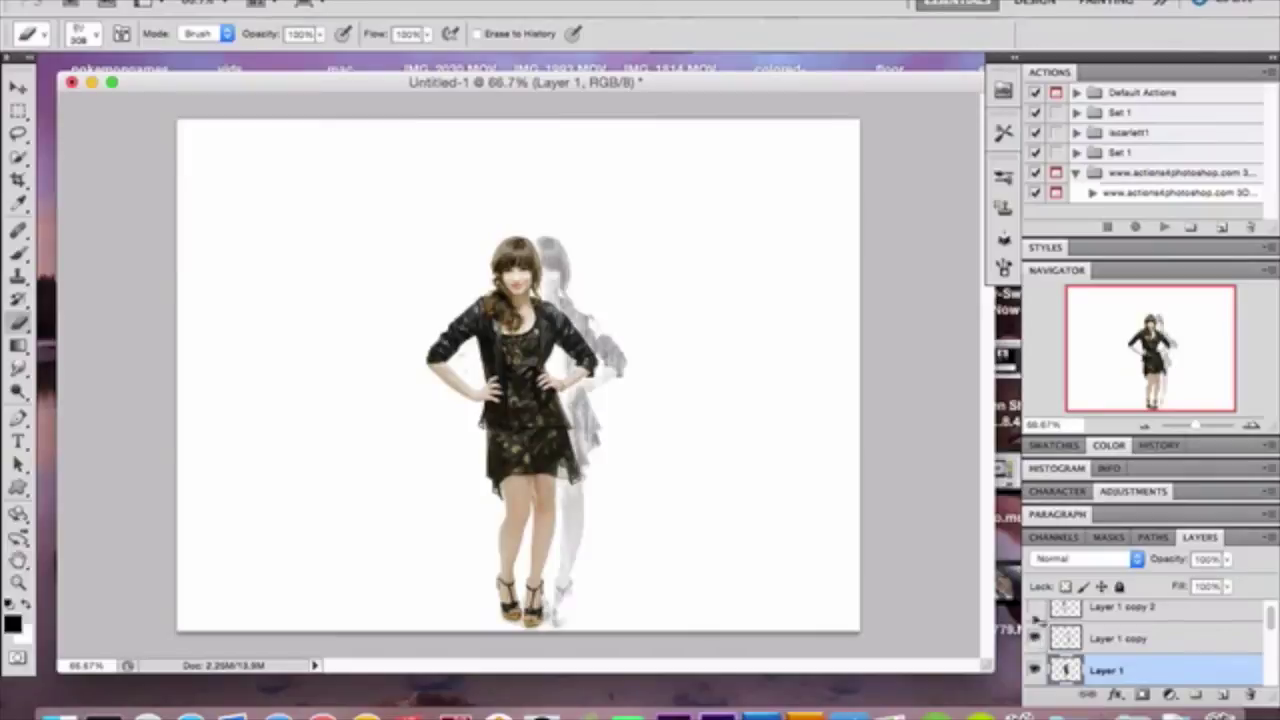
click(1036, 607)
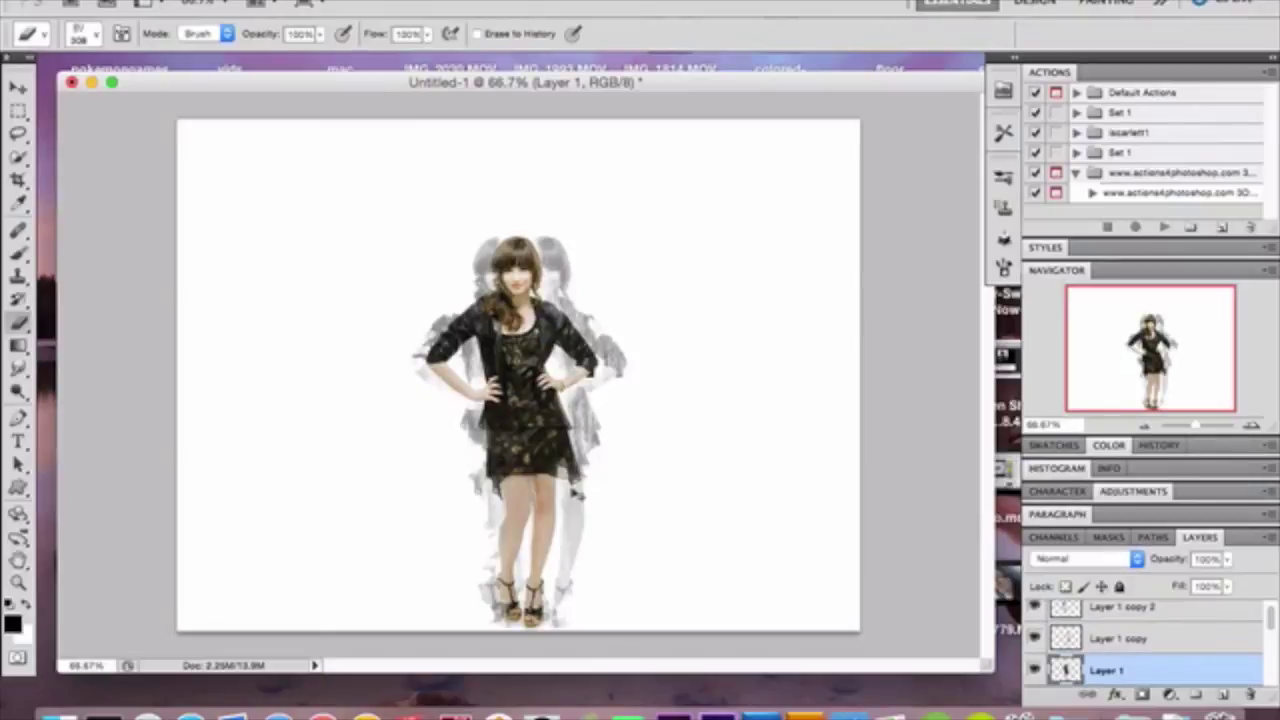
Switch to the Move tool and show Layer 3 with the diagonal rainbow paint stripe behind the figure
click(22, 89)
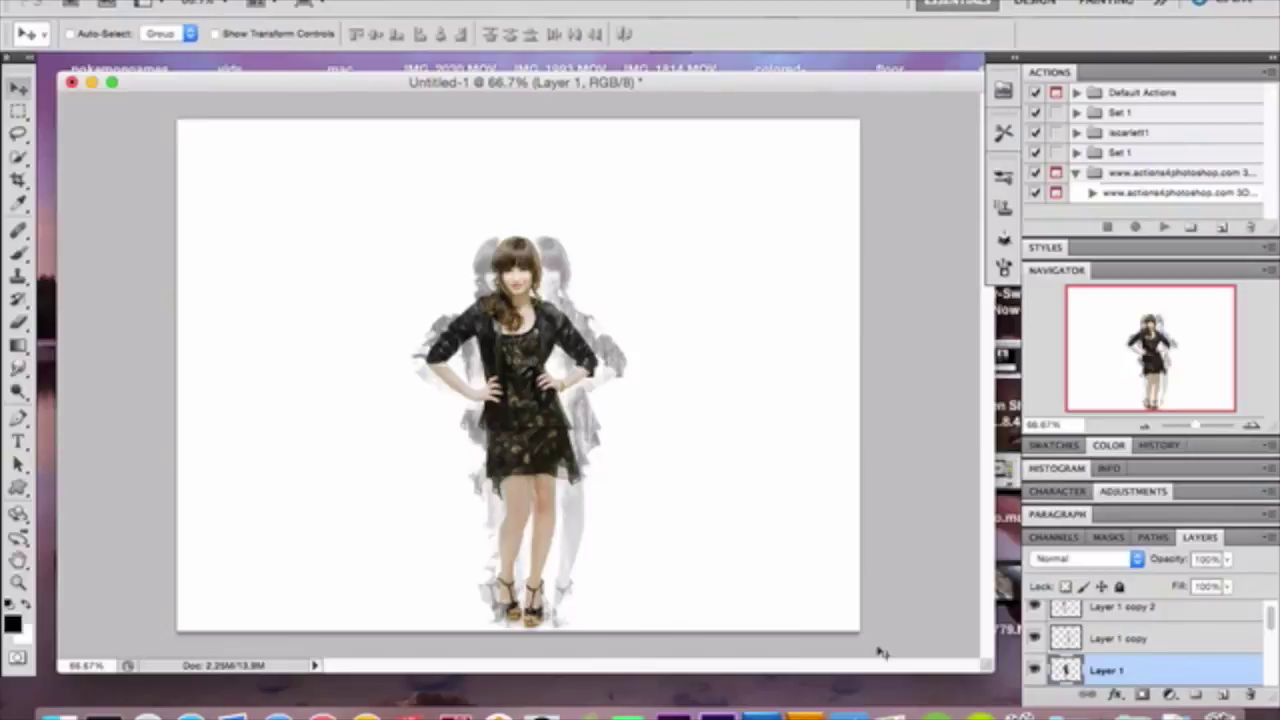
scroll(1135, 678, down, 3)
scroll(1135, 678, up, 1)
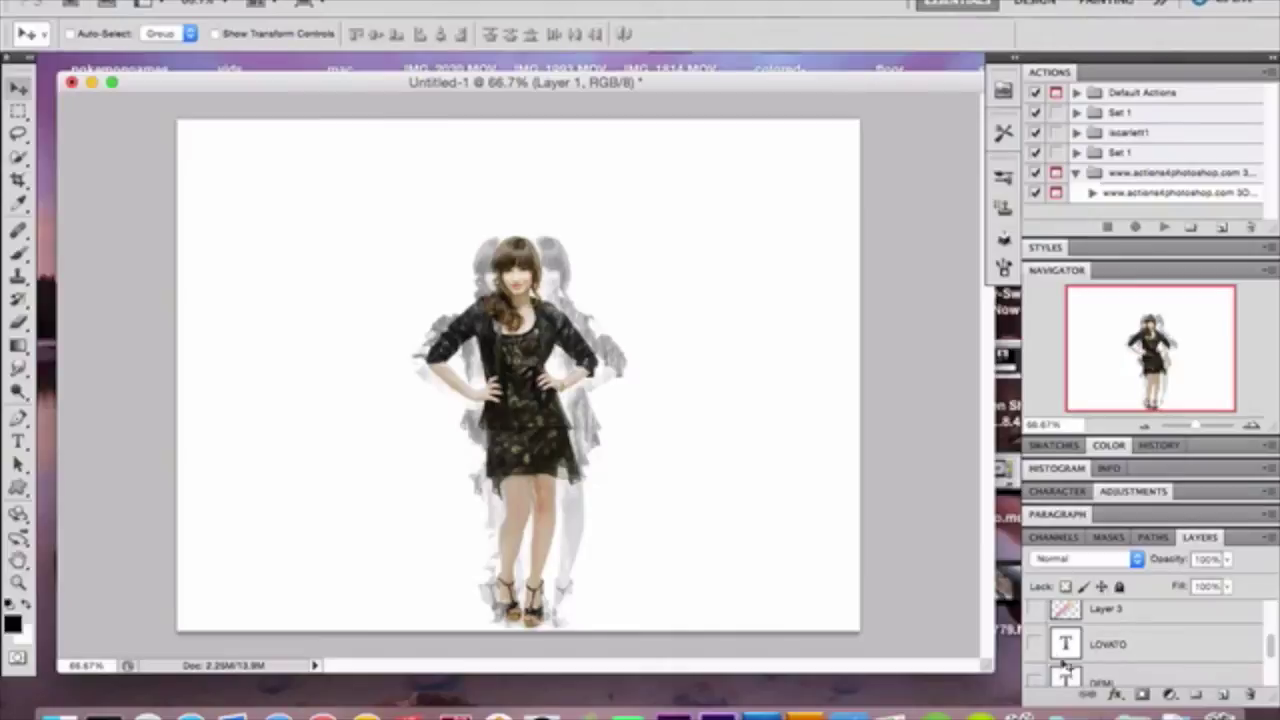
click(1036, 609)
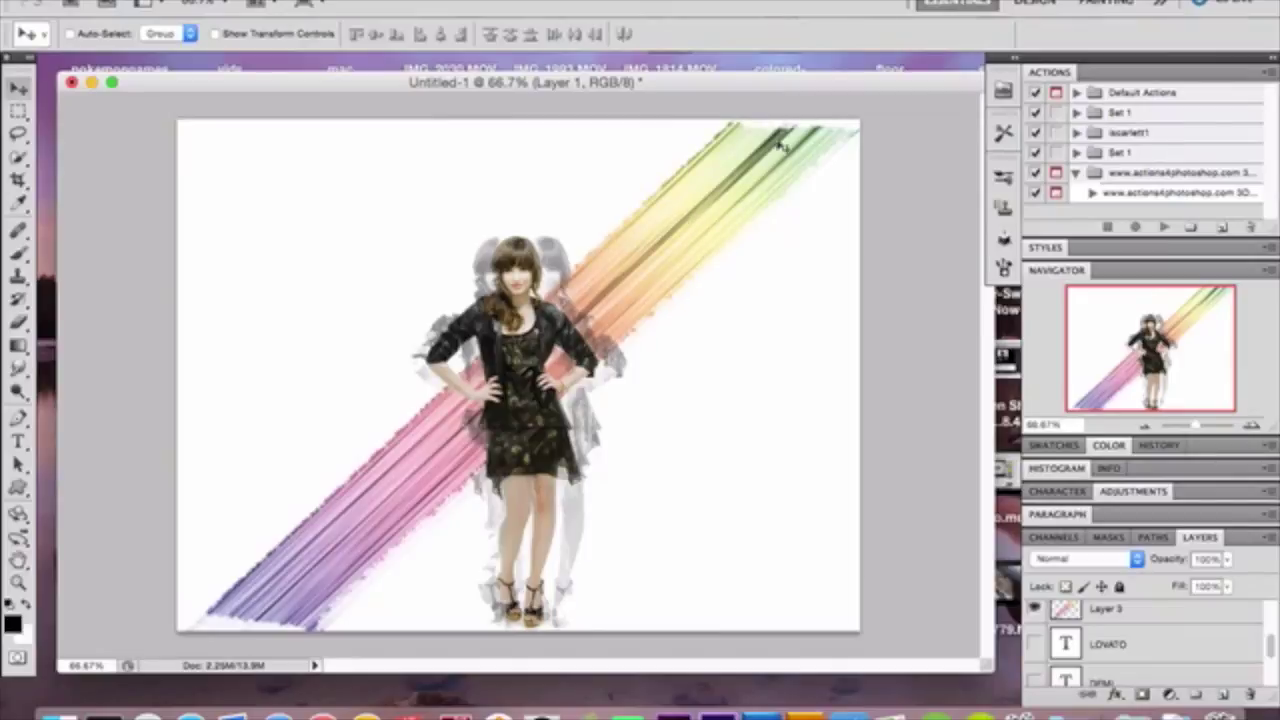
Look through the Eraser's brush presets for brushes suited to roughening the rainbow stripe's edges
click(19, 322)
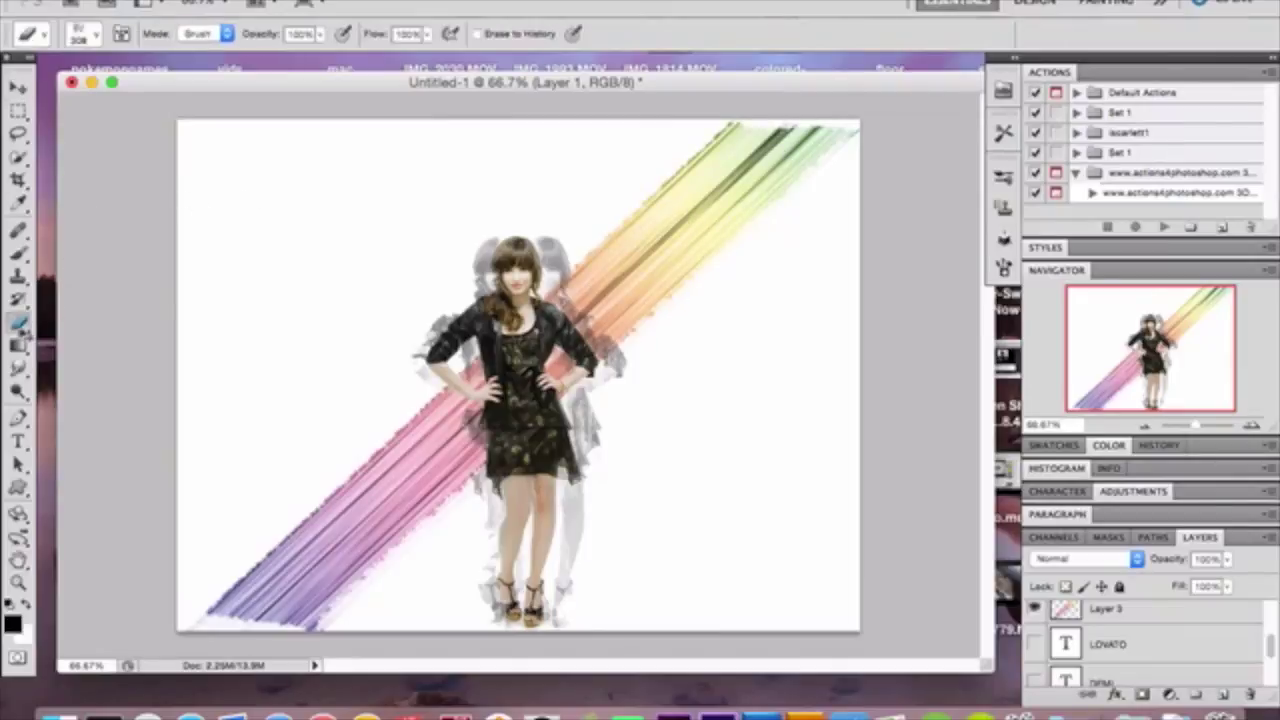
click(88, 34)
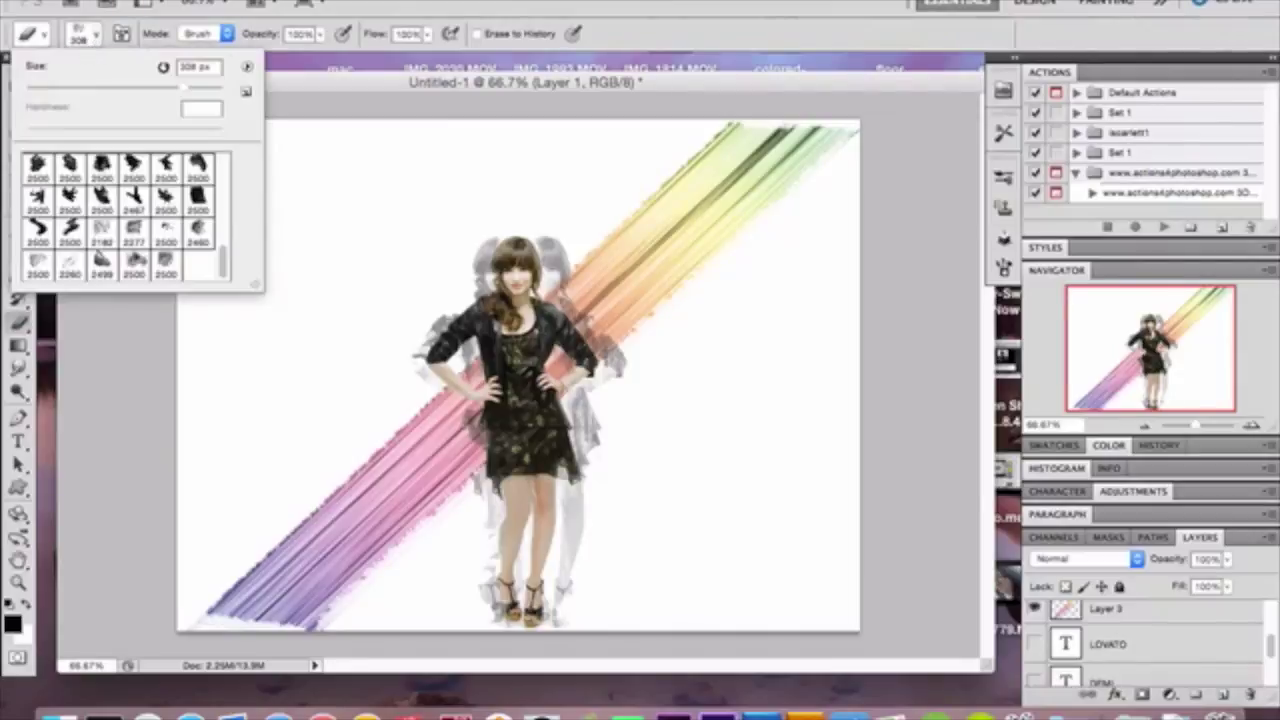
scroll(124, 230, down, 3)
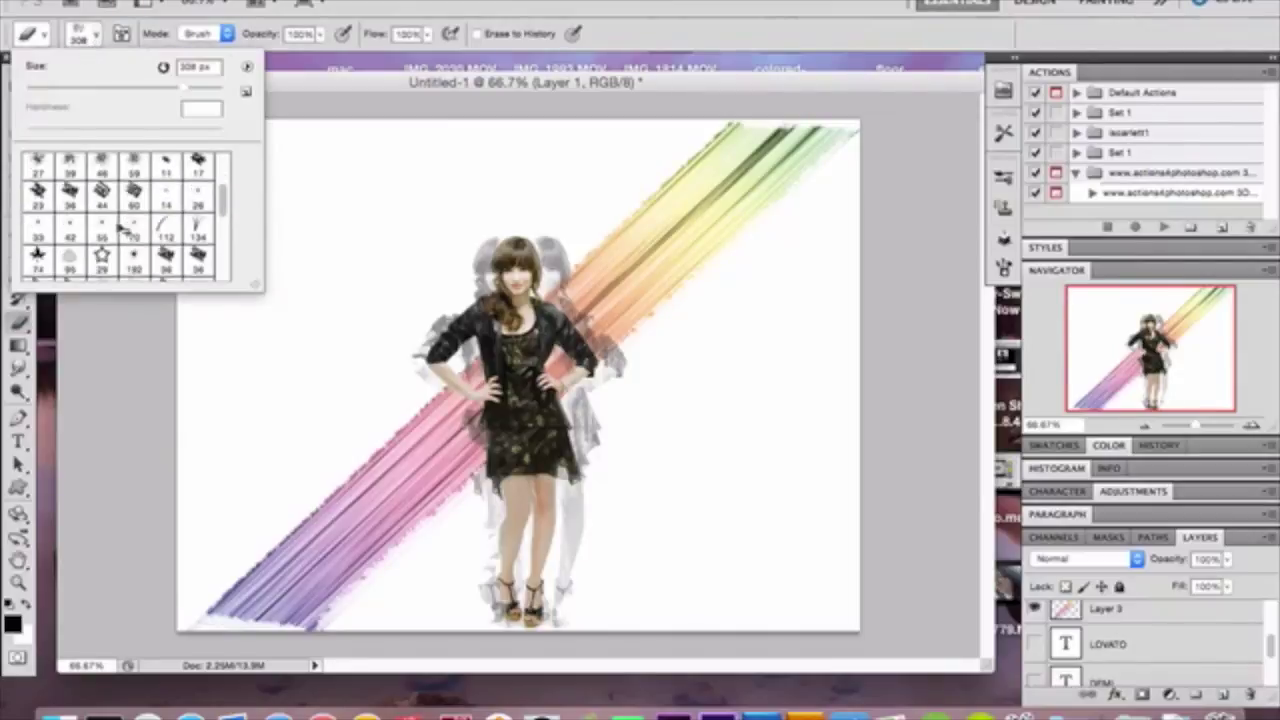
scroll(124, 230, down, 3)
scroll(123, 230, down, 1)
scroll(124, 231, up, 1)
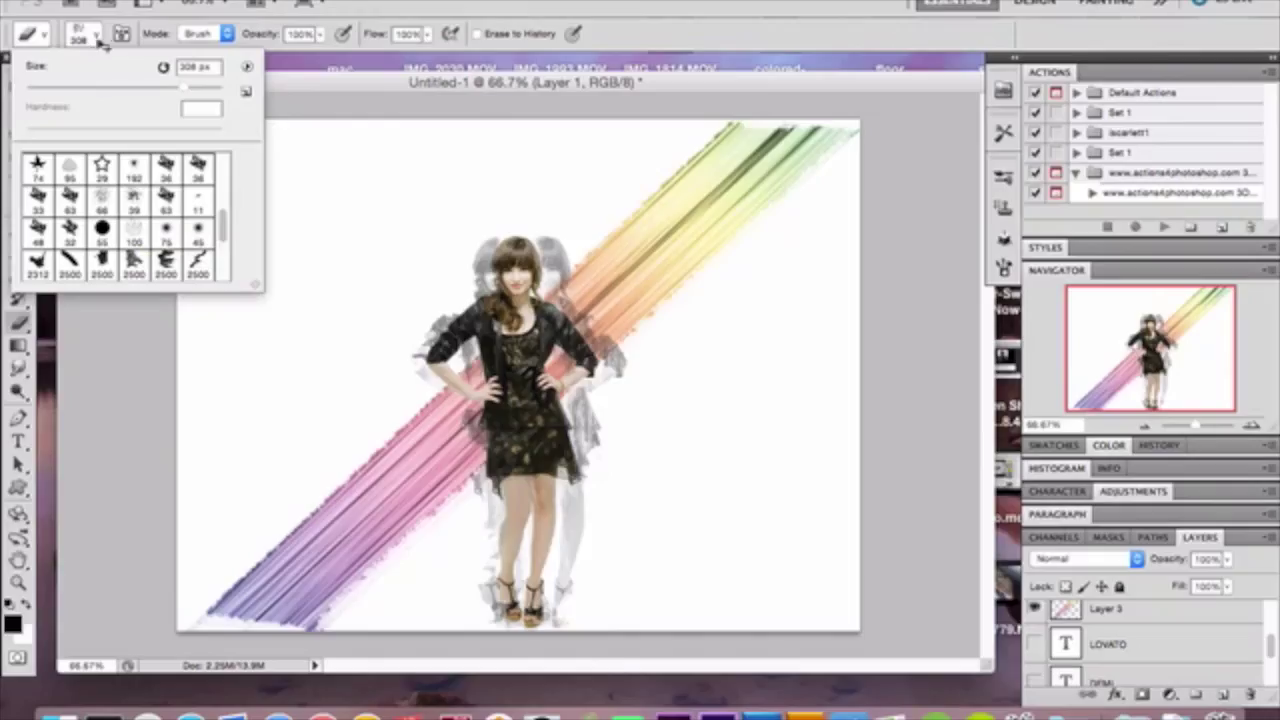
click(101, 43)
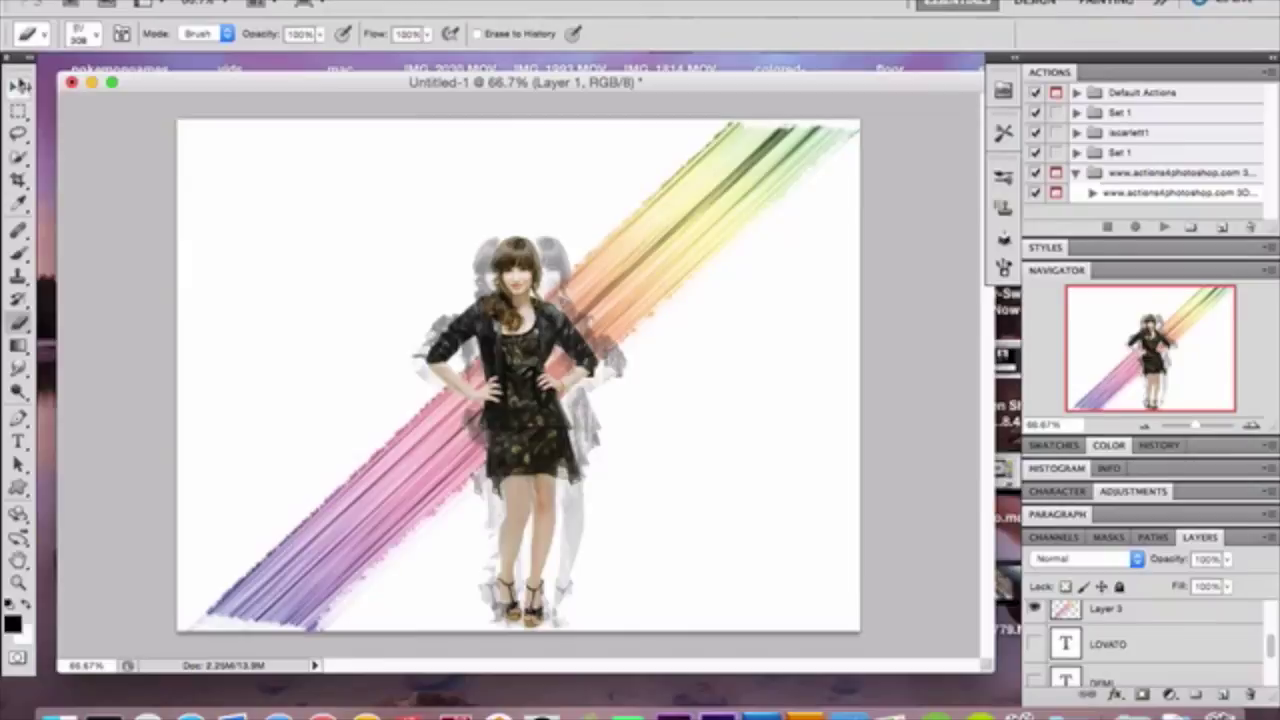
Return to the Move tool, show the paint-splatter layer Layer 4 above the background and select it
click(20, 86)
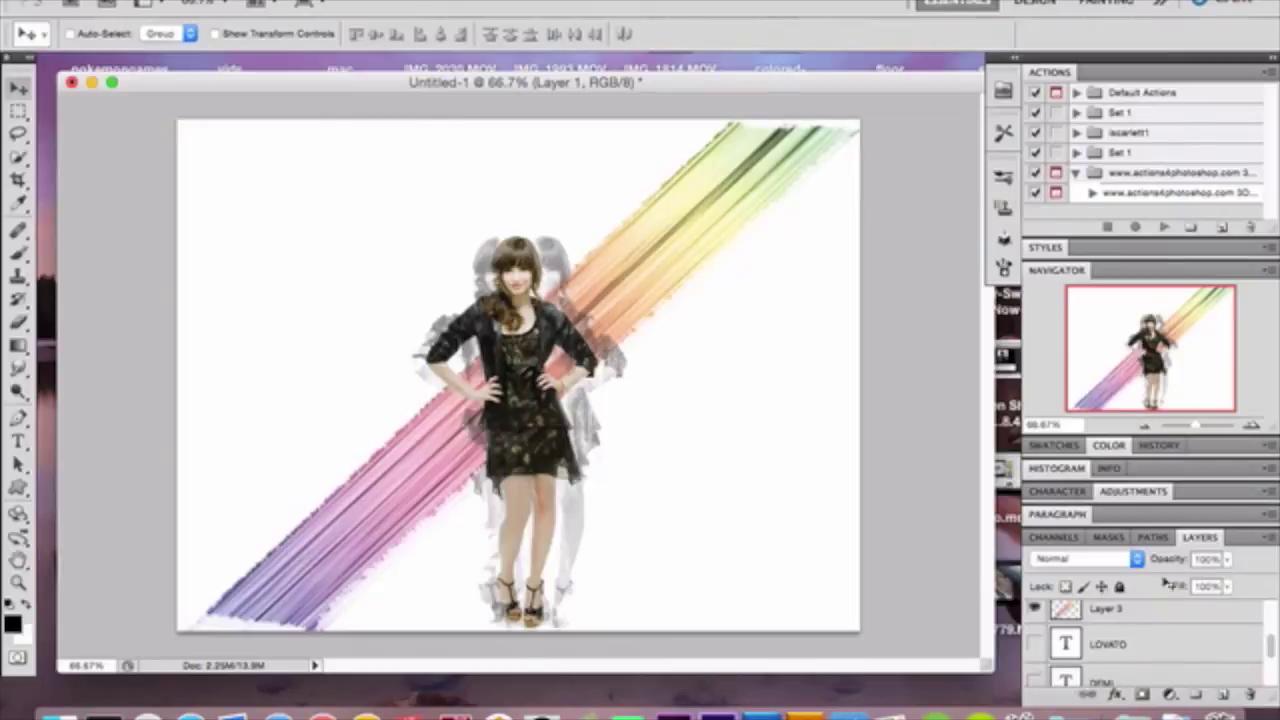
scroll(1140, 657, down, 3)
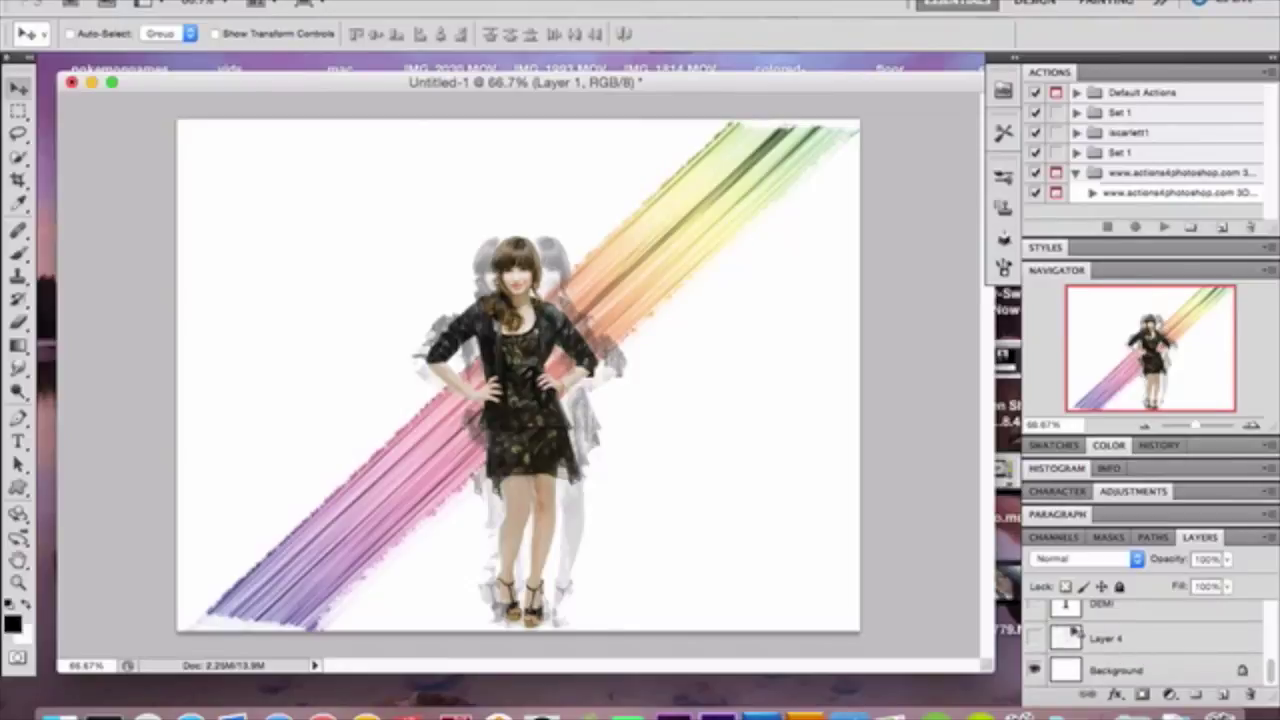
click(1035, 638)
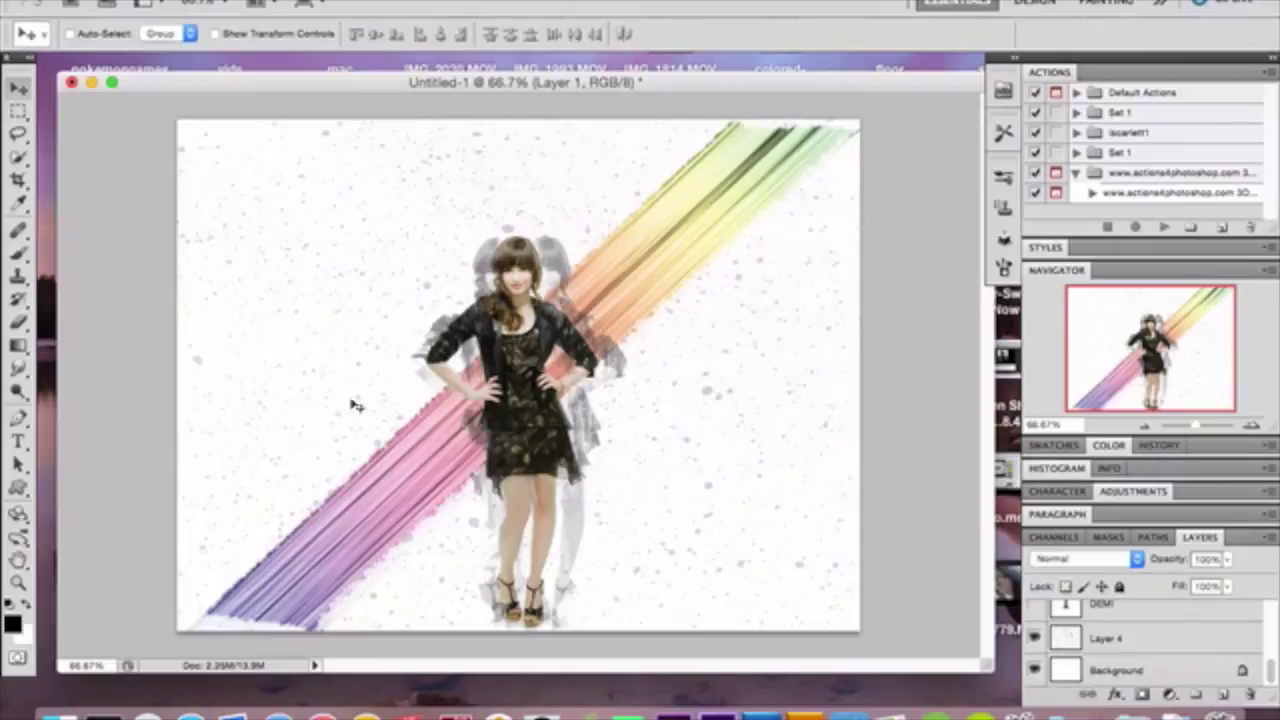
click(1106, 641)
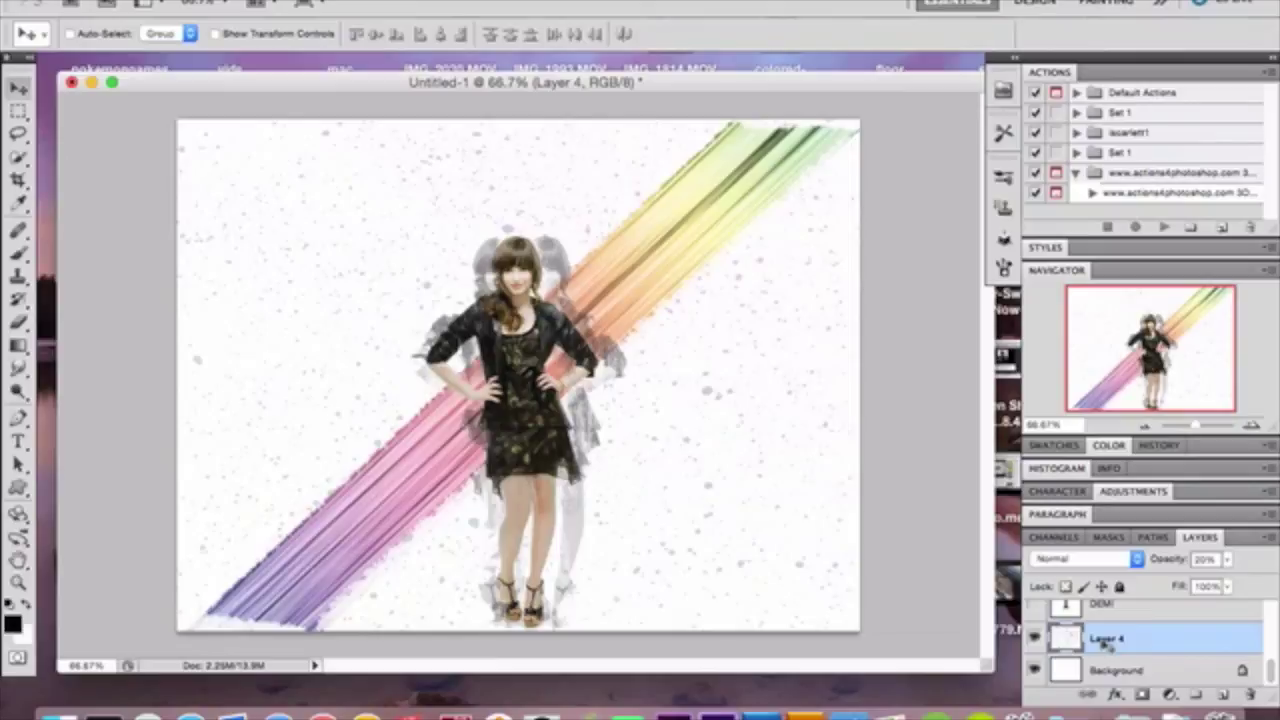
Show the diagonal DEMI and LOVATO text layers and hide all the panels to present the finished composition
scroll(1106, 643, up, 2)
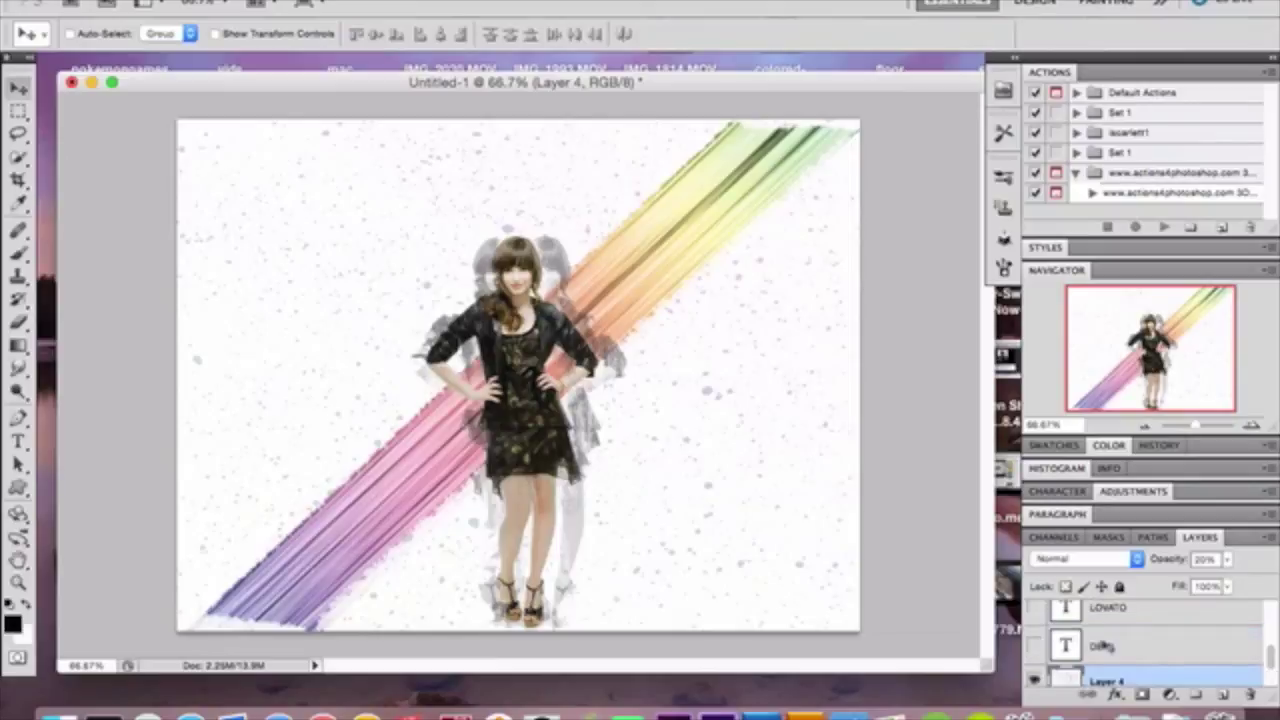
click(1035, 646)
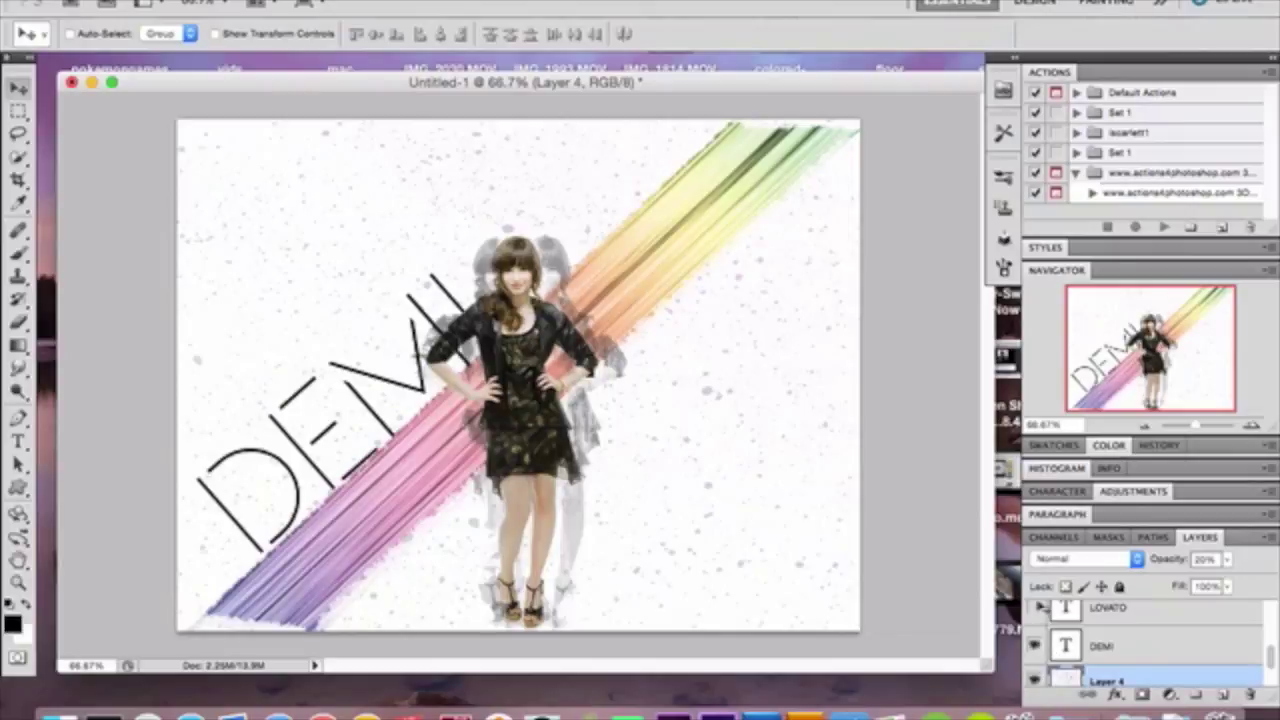
click(1036, 608)
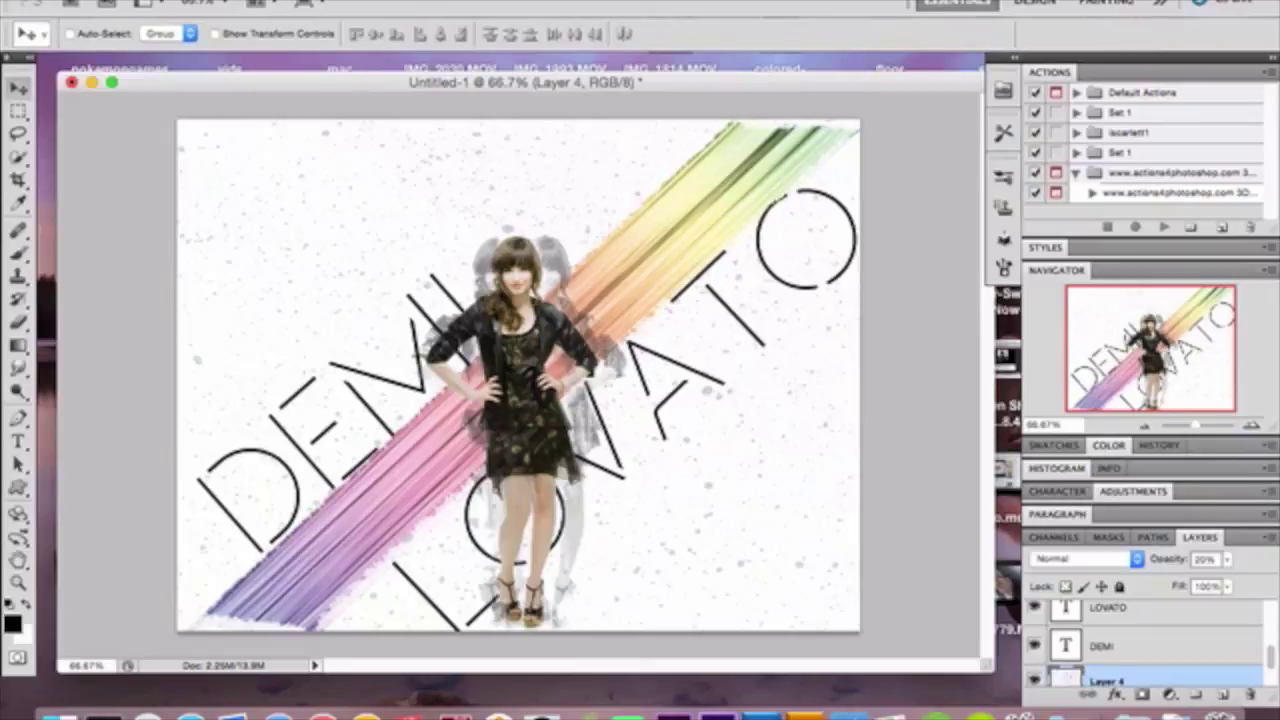
key(Tab)
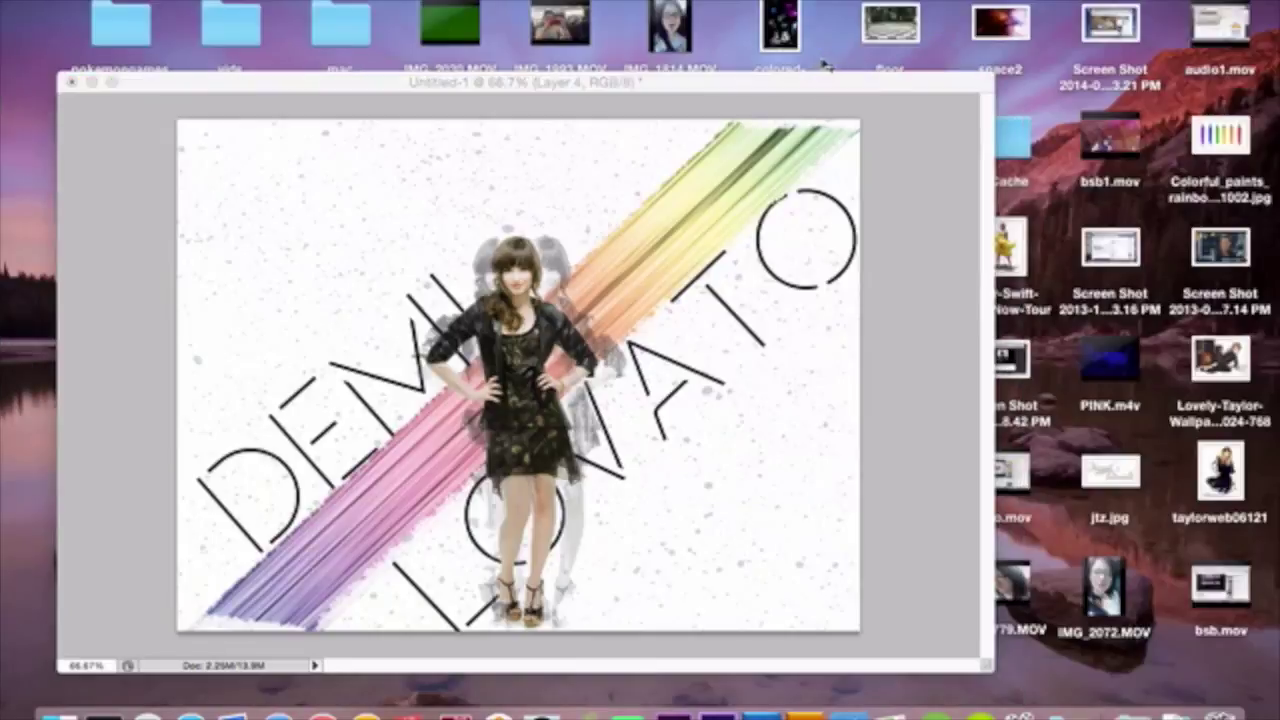